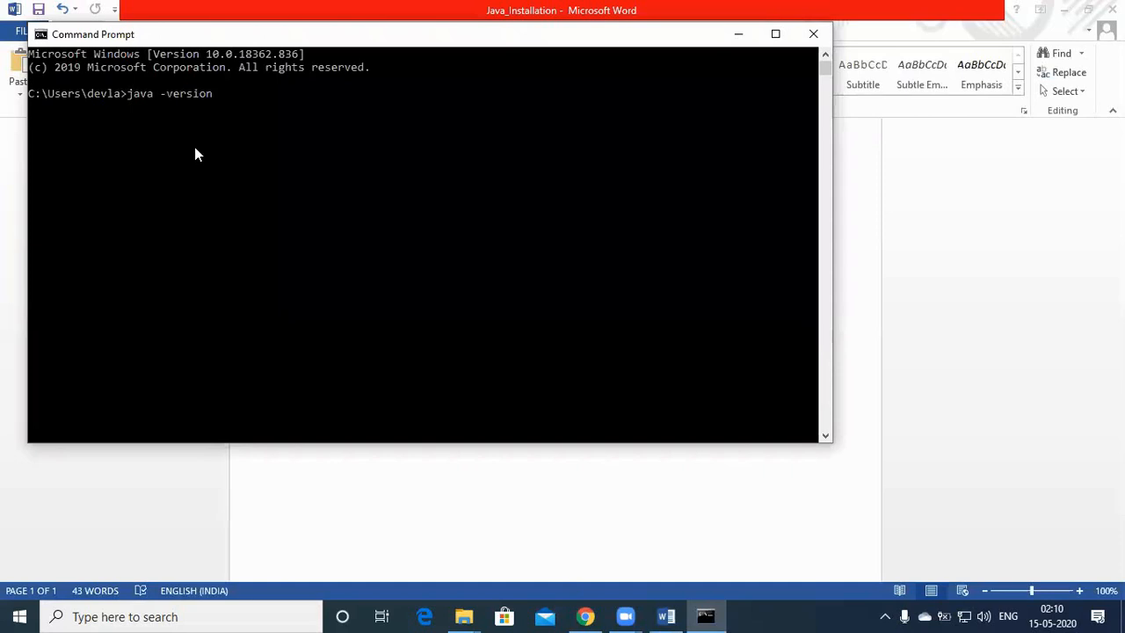
Check the installed Java version with java -version in Command Prompt, and close the window
key("Return")
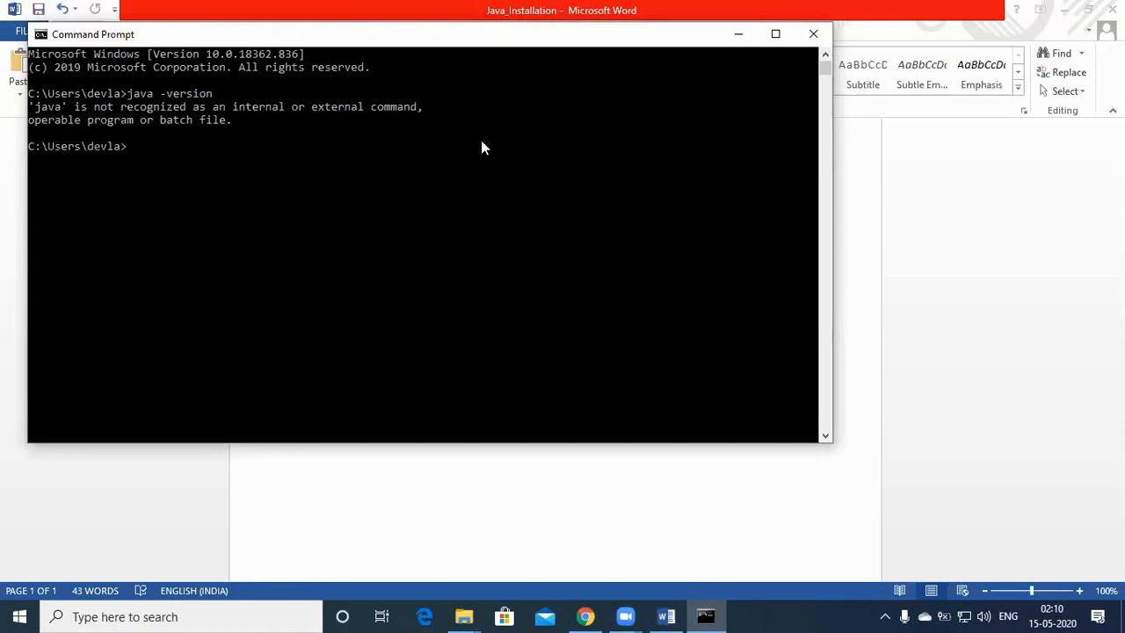
left_click(813, 33)
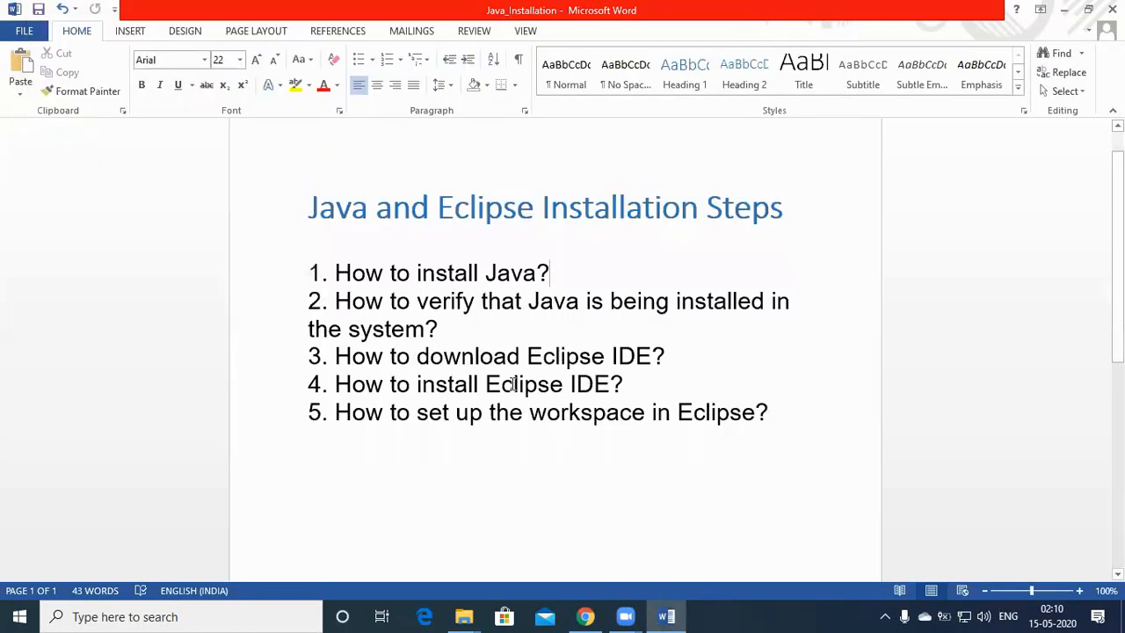
In Chrome, search for "java jdk download" and open Oracle's Java SE Downloads result
left_click(586, 617)
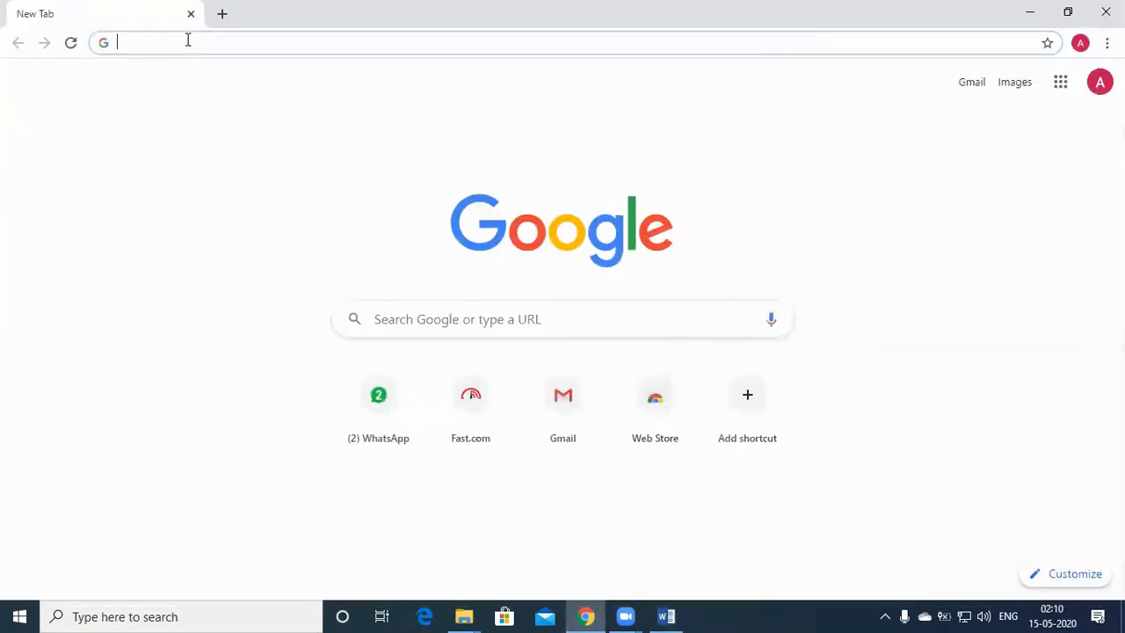
type("java")
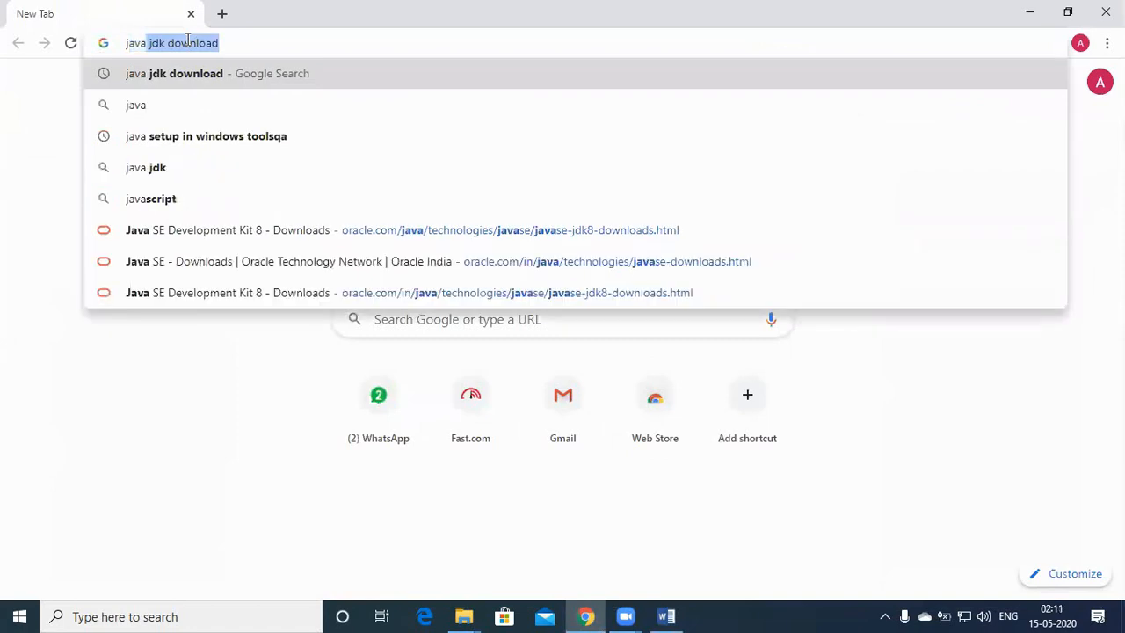
type(" j")
key("End")
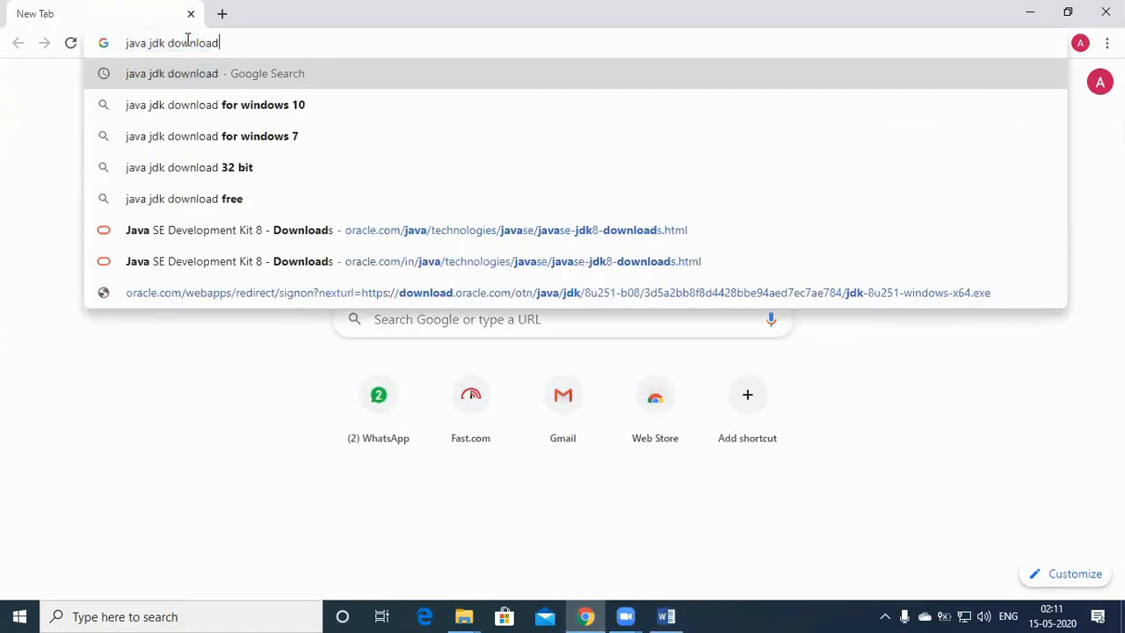
key("Return")
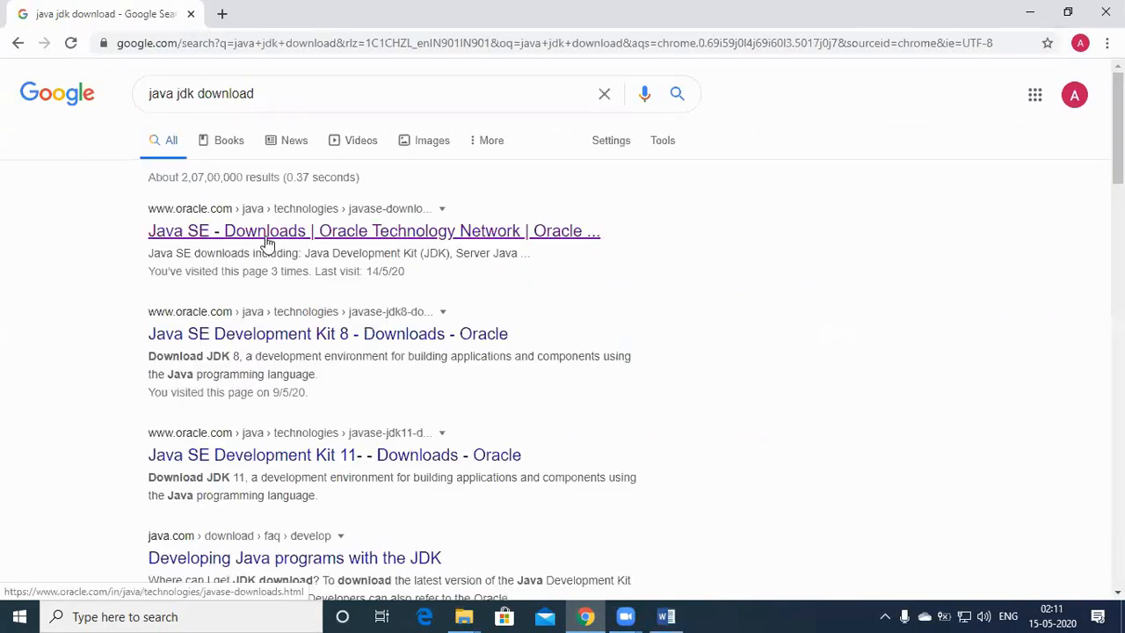
left_click(268, 243)
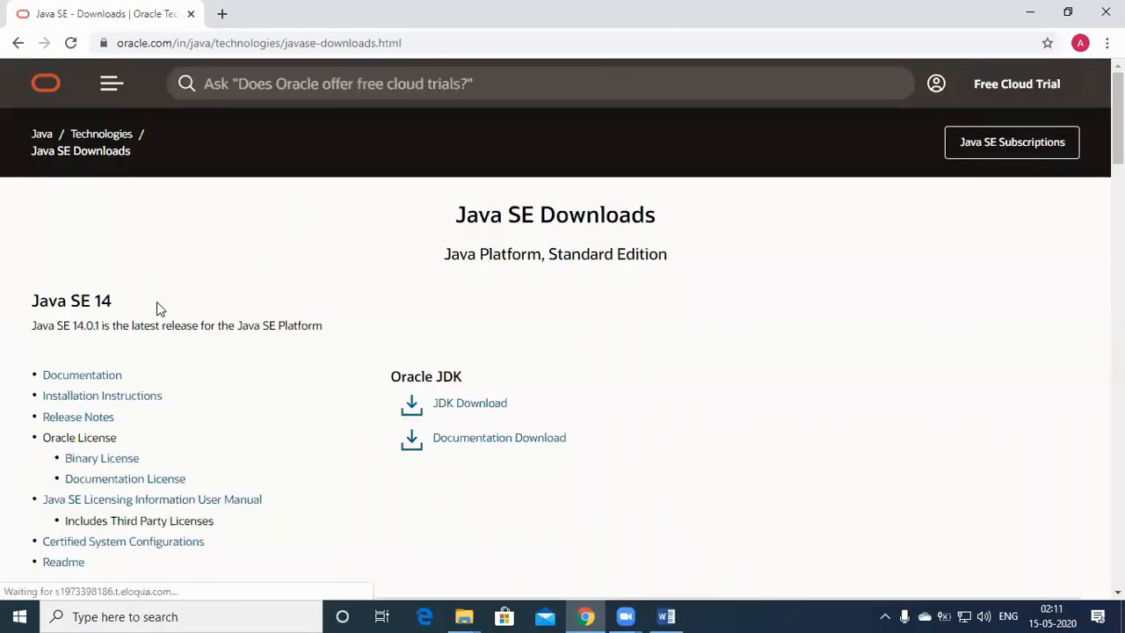
Open the JDK download page for Java SE 8u251 from the Java SE Downloads page
left_click_drag(51, 300, 115, 304)
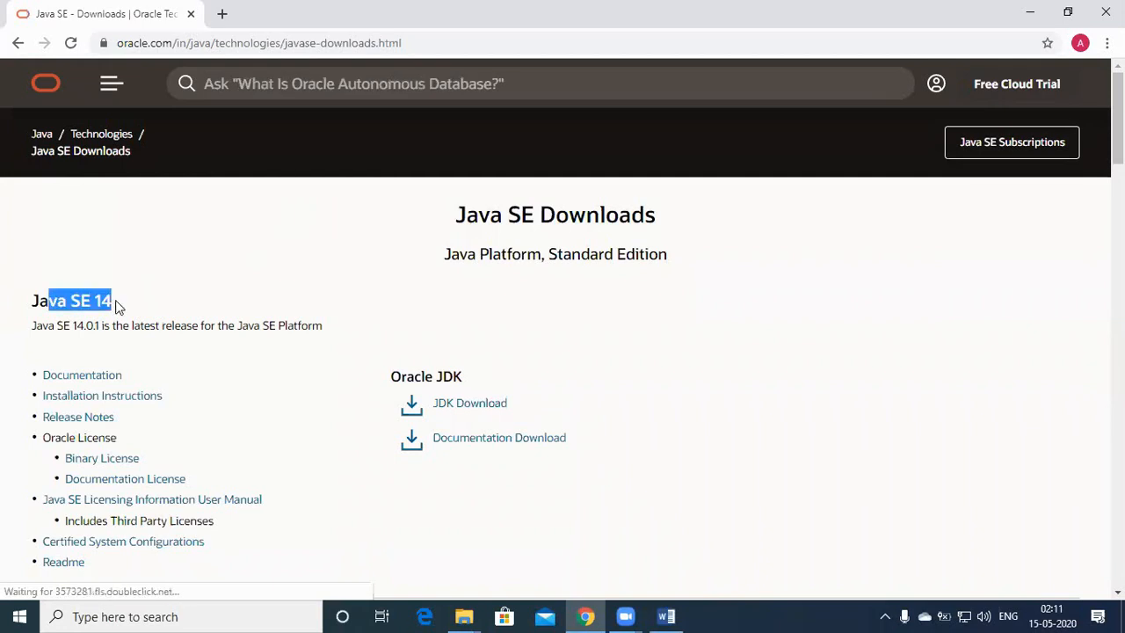
scroll(266, 460, "down", 3)
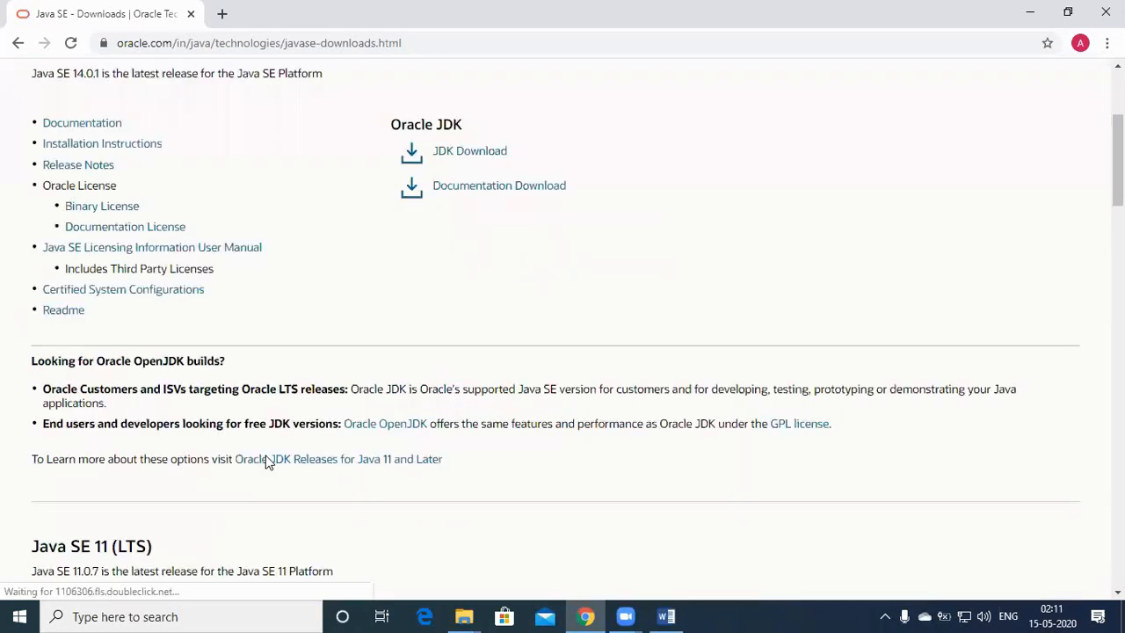
scroll(299, 393, "down", 1)
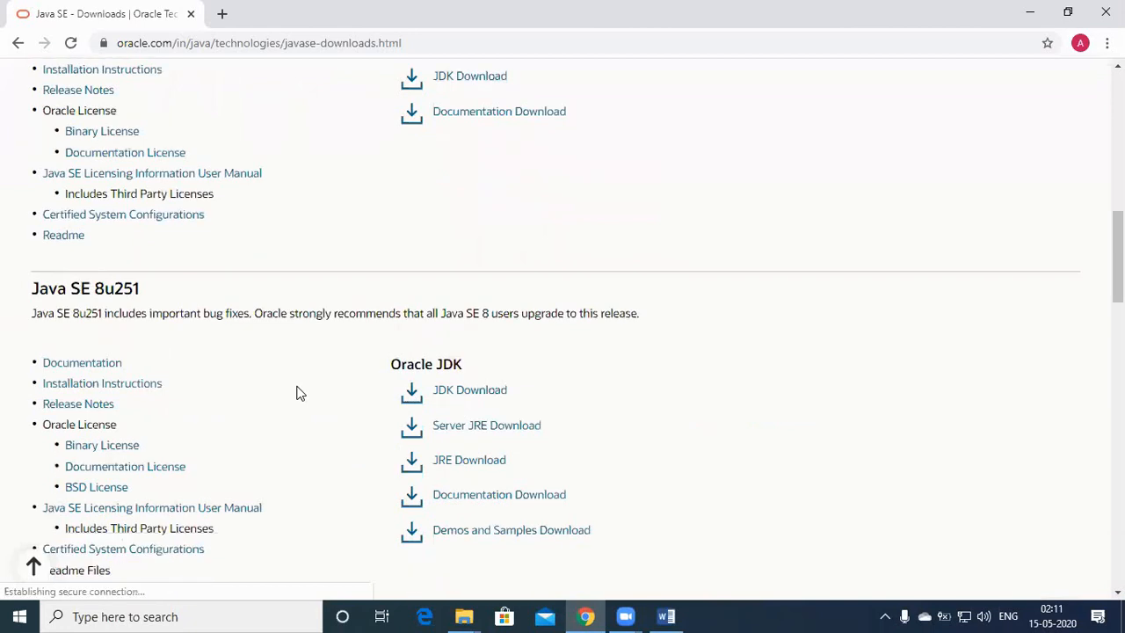
scroll(297, 424, "up", 5)
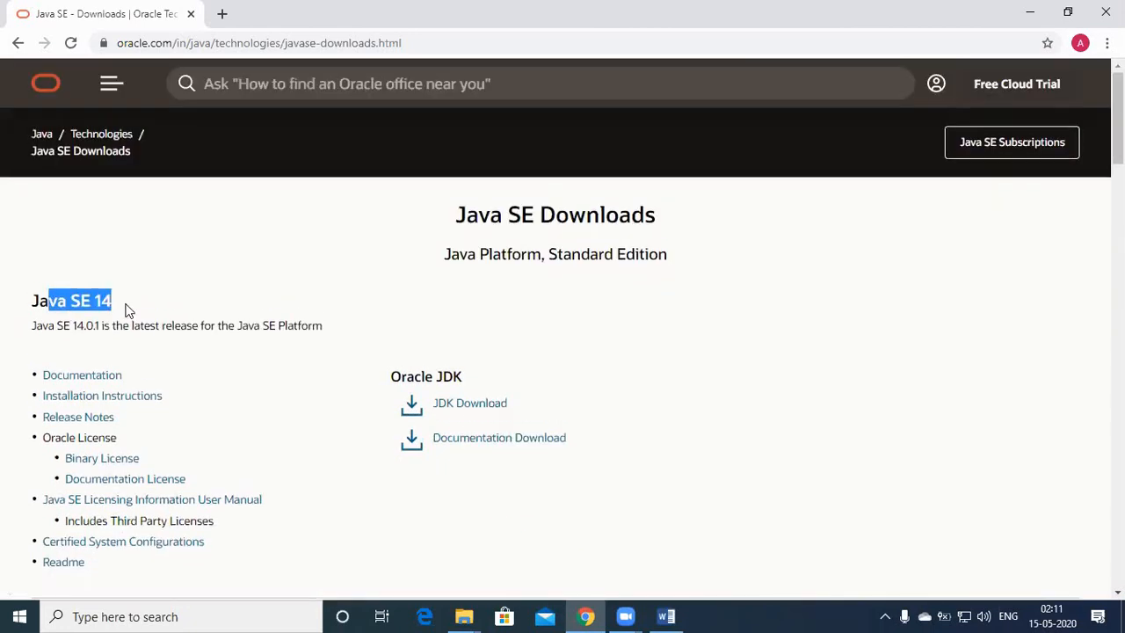
scroll(183, 354, "down", 1)
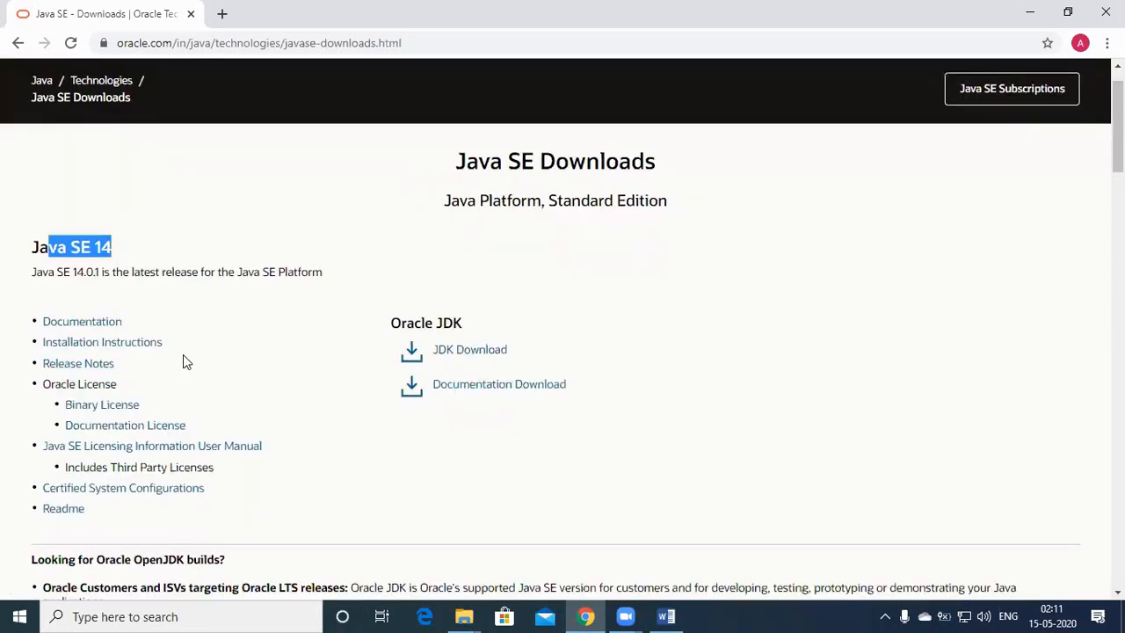
scroll(132, 356, "down", 1)
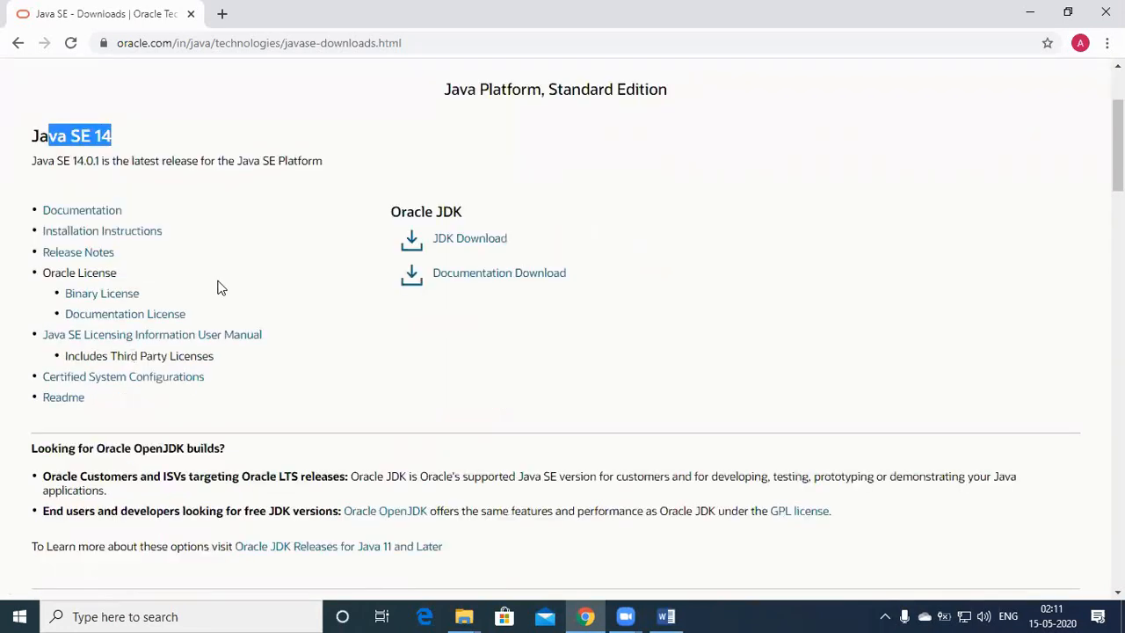
scroll(217, 363, "down", 1)
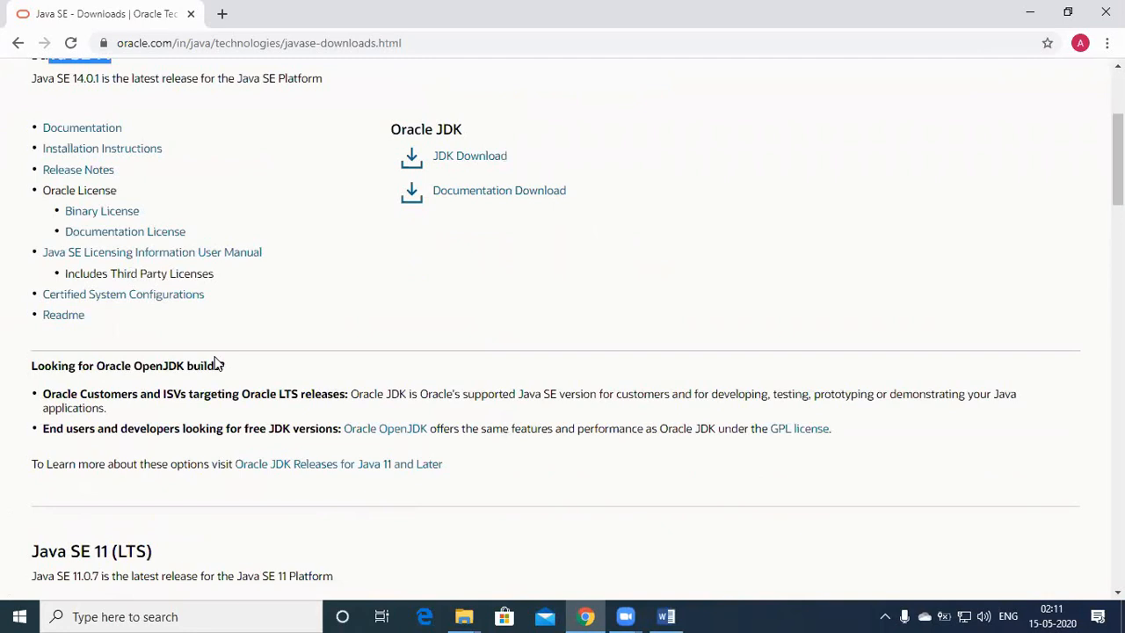
scroll(178, 400, "down", 2)
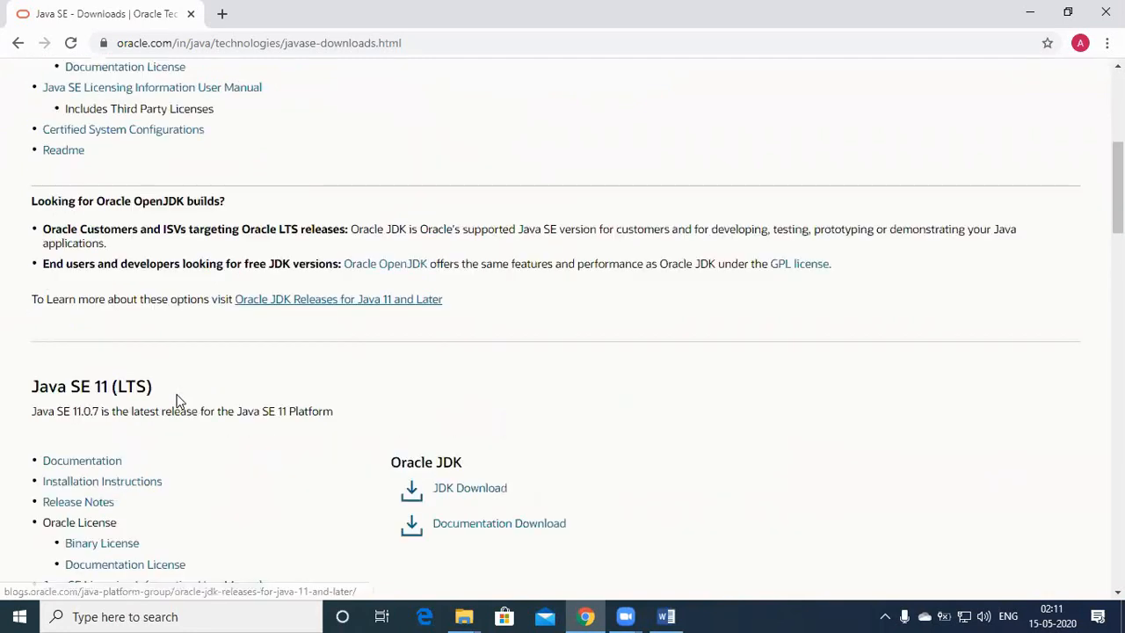
scroll(234, 440, "down", 1)
scroll(530, 519, "down", 2)
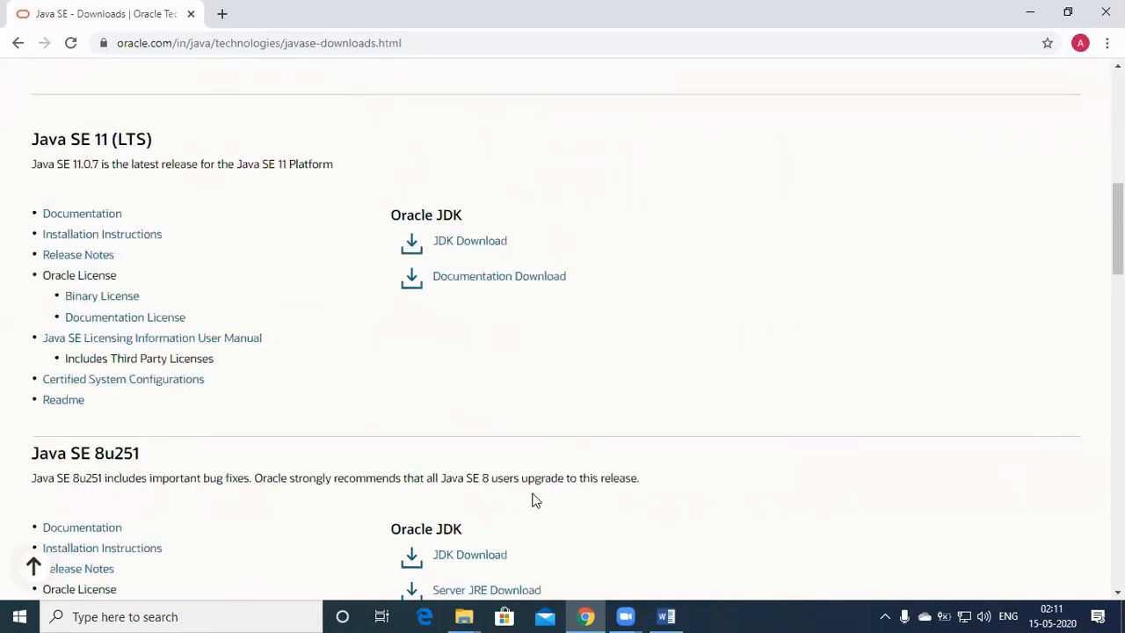
scroll(455, 492, "down", 1)
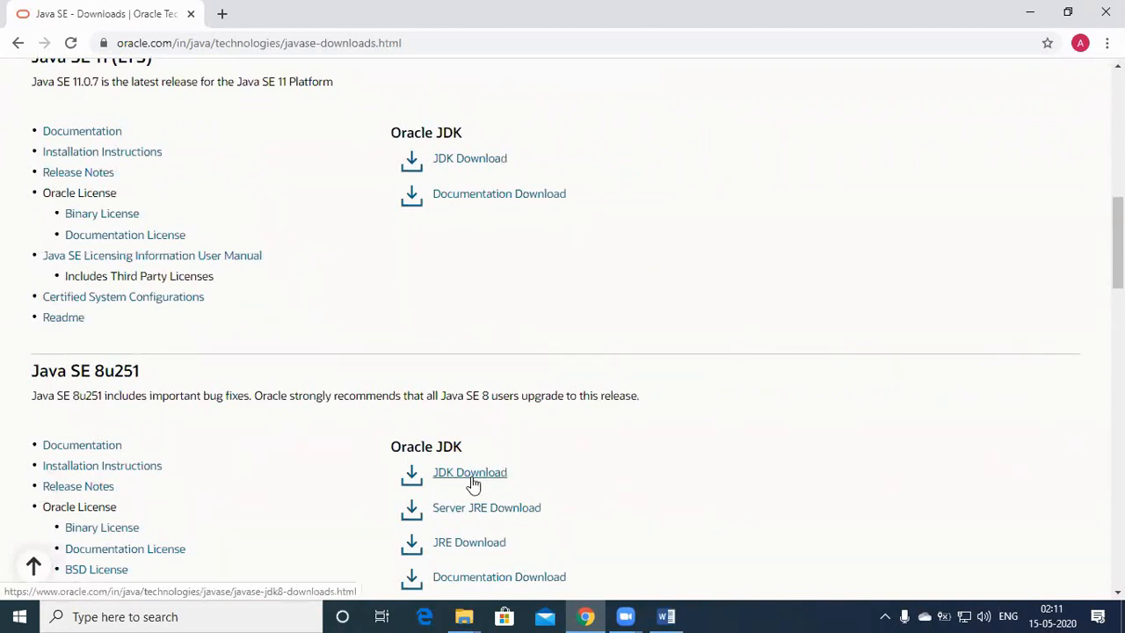
left_click(473, 485)
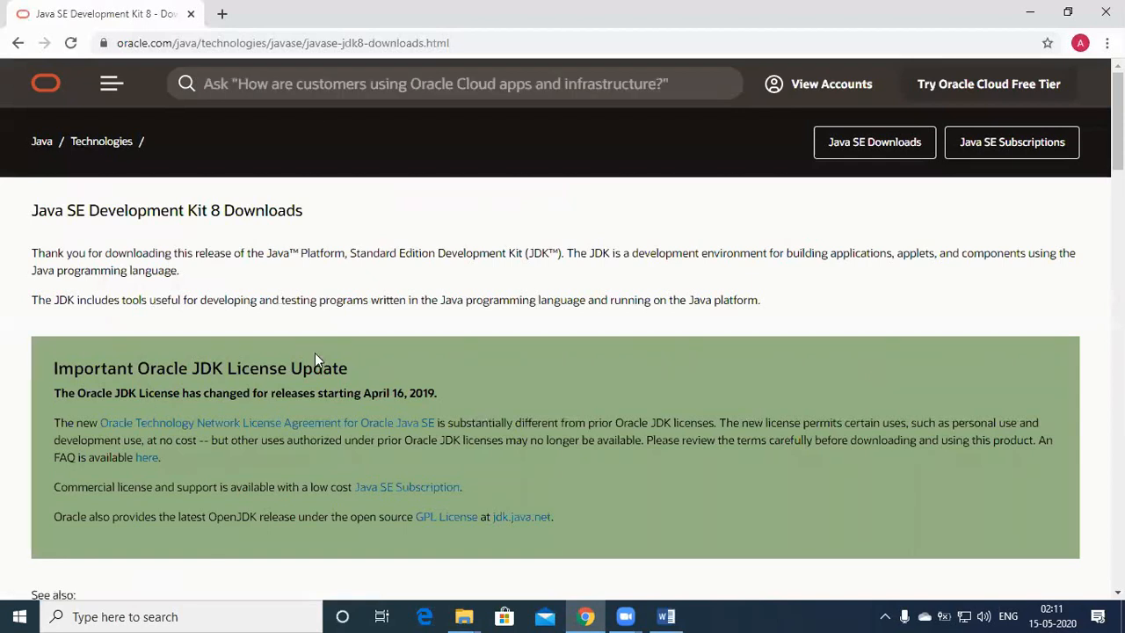
Examine the Java SE Development Kit 8u251 download table for the packages offered per operating system, down to the Windows entries
scroll(314, 359, "down", 1)
scroll(317, 362, "down", 2)
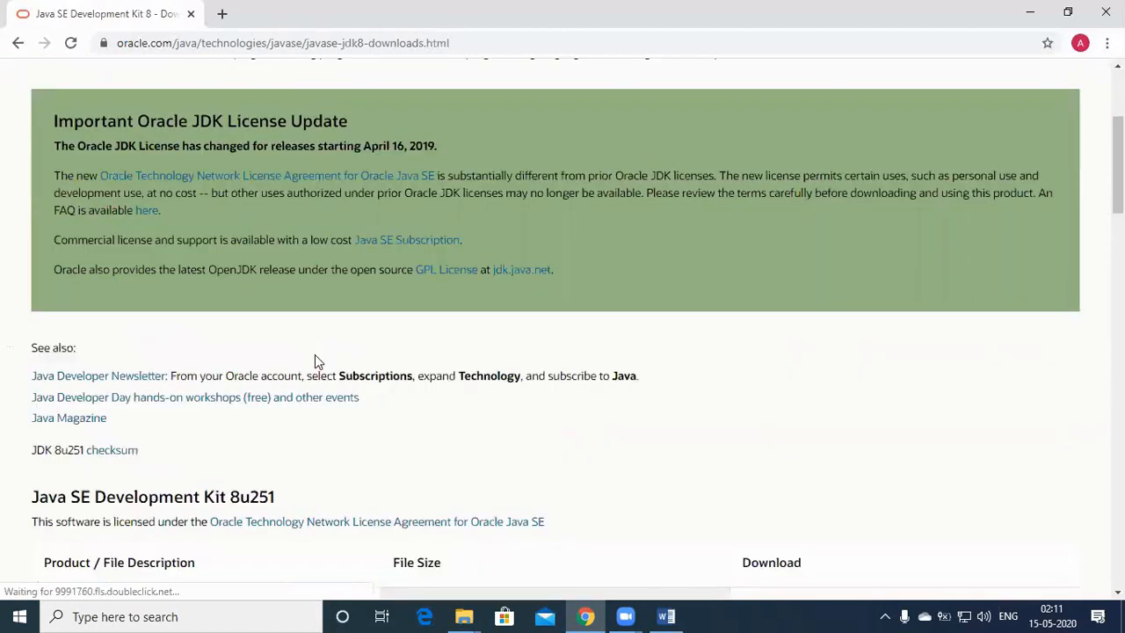
scroll(317, 361, "down", 2)
scroll(183, 368, "down", 1)
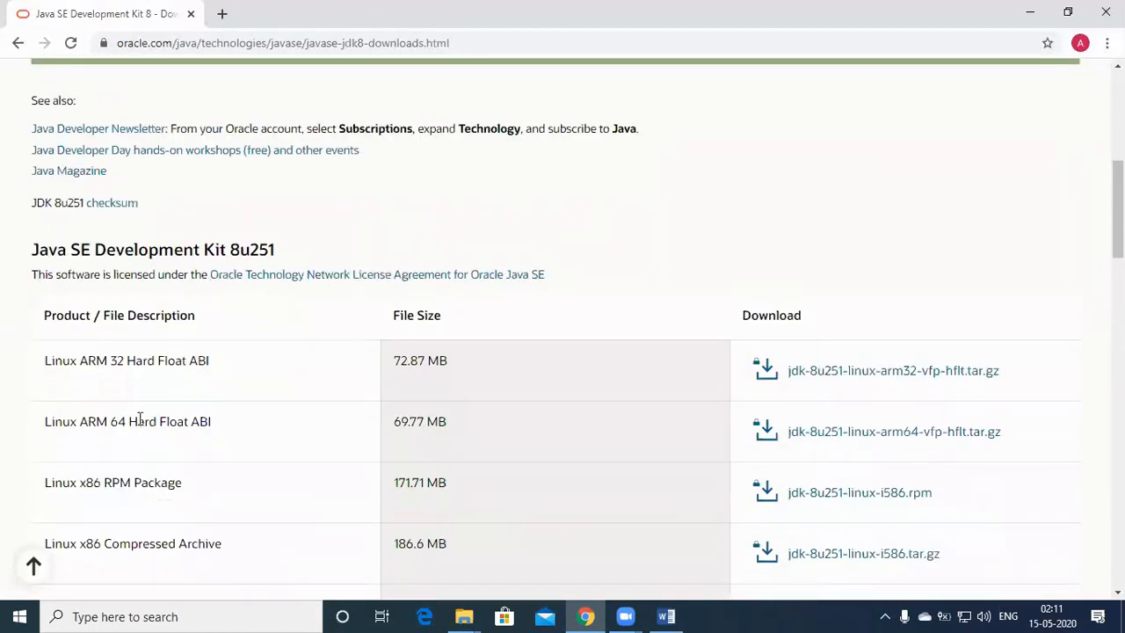
scroll(289, 302, "down", 1)
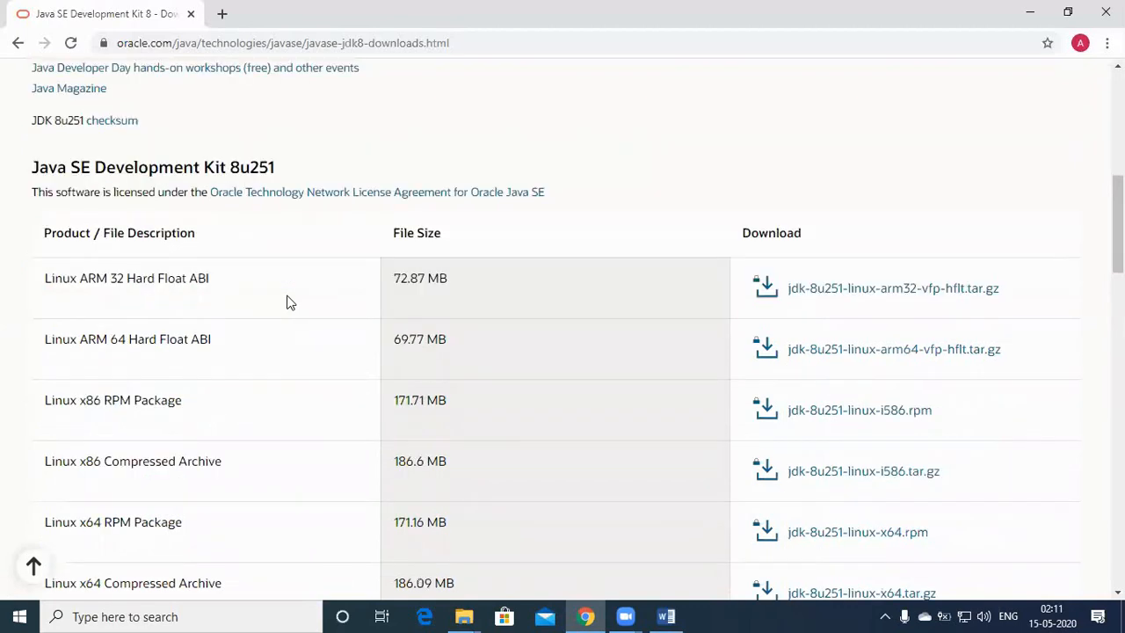
scroll(167, 463, "down", 3)
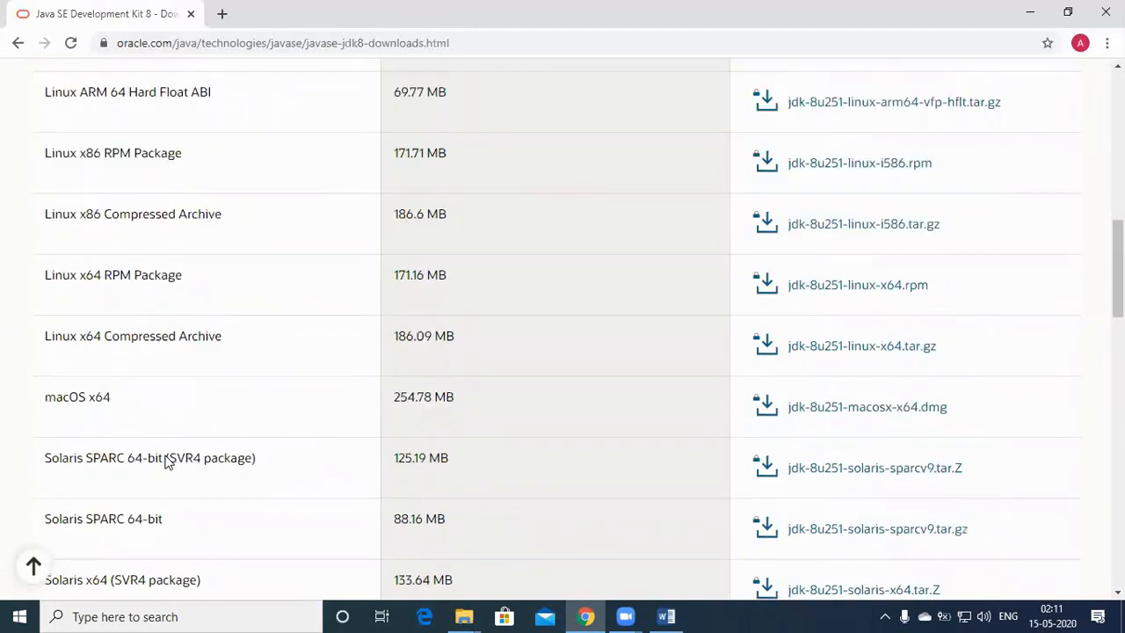
scroll(162, 492, "down", 3)
scroll(158, 512, "down", 2)
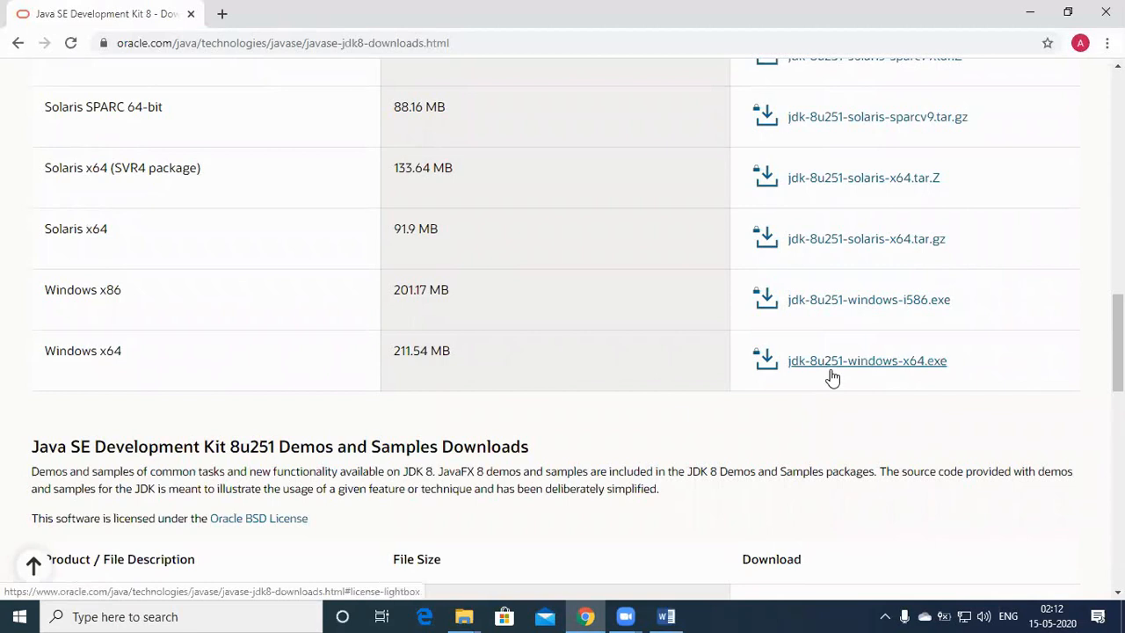
scroll(465, 439, "down", 1)
scroll(464, 437, "up", 1)
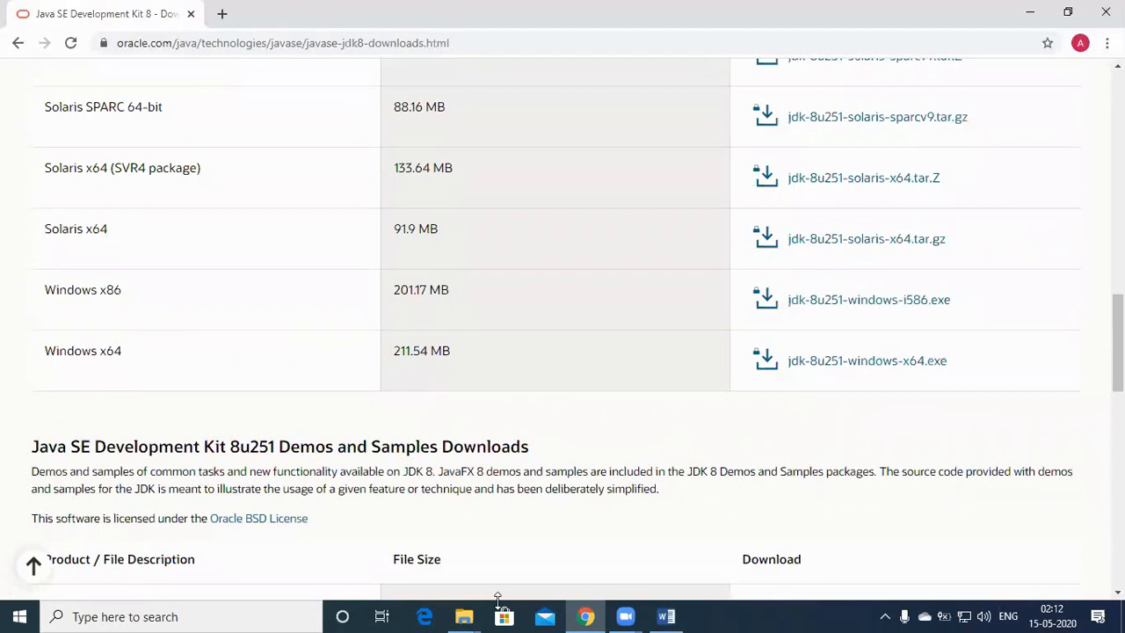
Check the PC's system type in the device specifications of Windows Settings, and close Settings
left_click(358, 531)
left_click(416, 69)
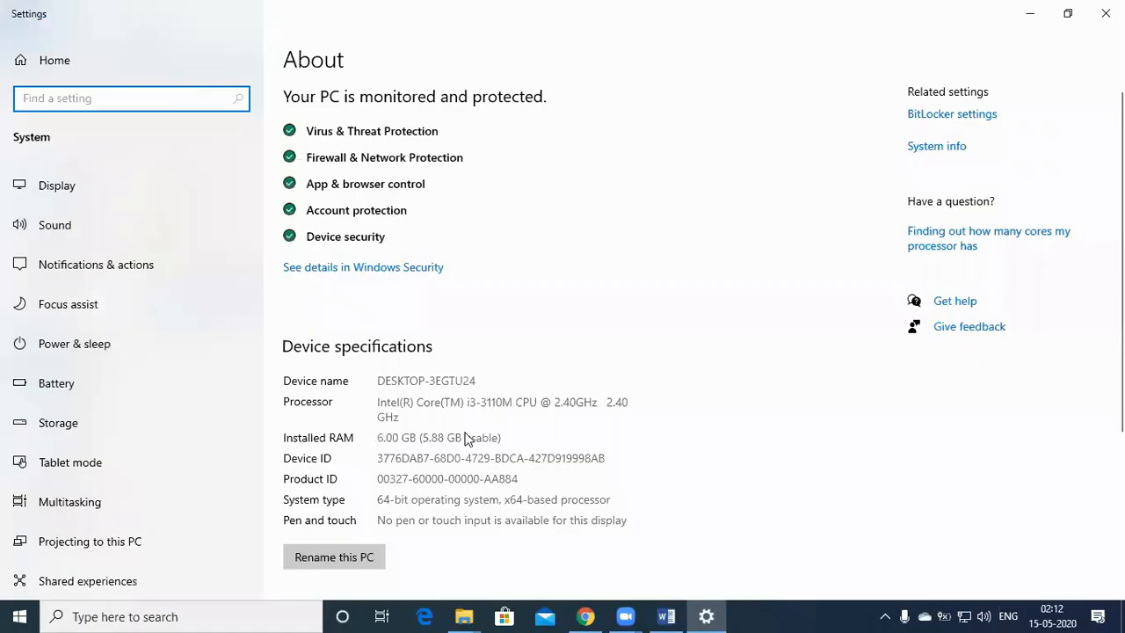
scroll(466, 437, "down", 1)
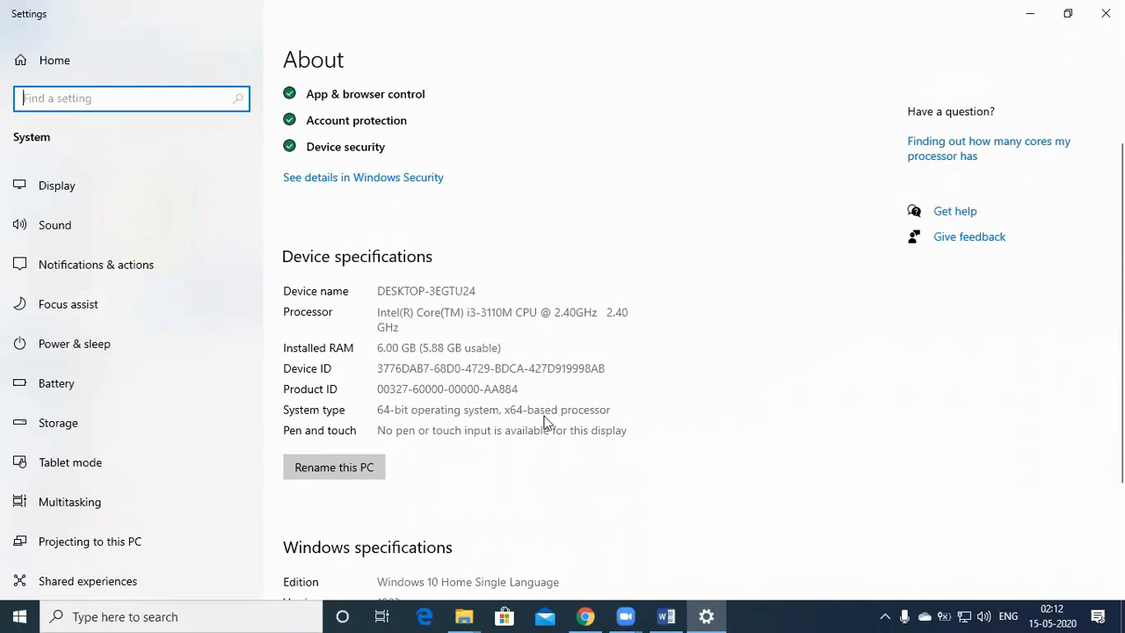
left_click(1106, 13)
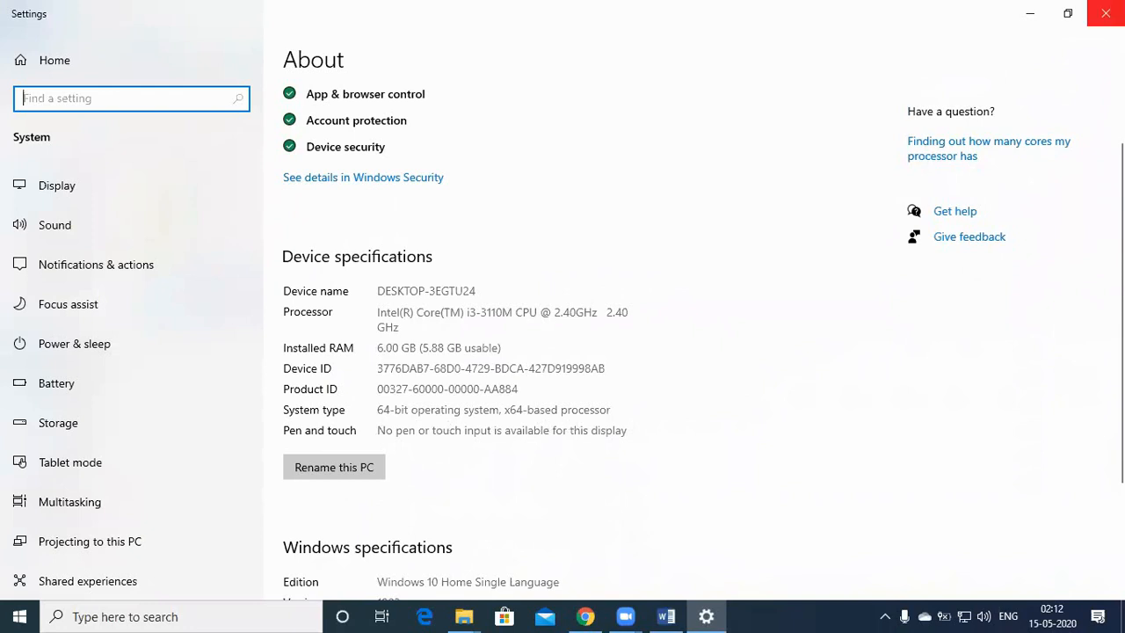
Back in Chrome, accept the Oracle license agreement for the Windows x64 JDK and download jdk-8u251-windows-x64.exe
left_click(576, 614)
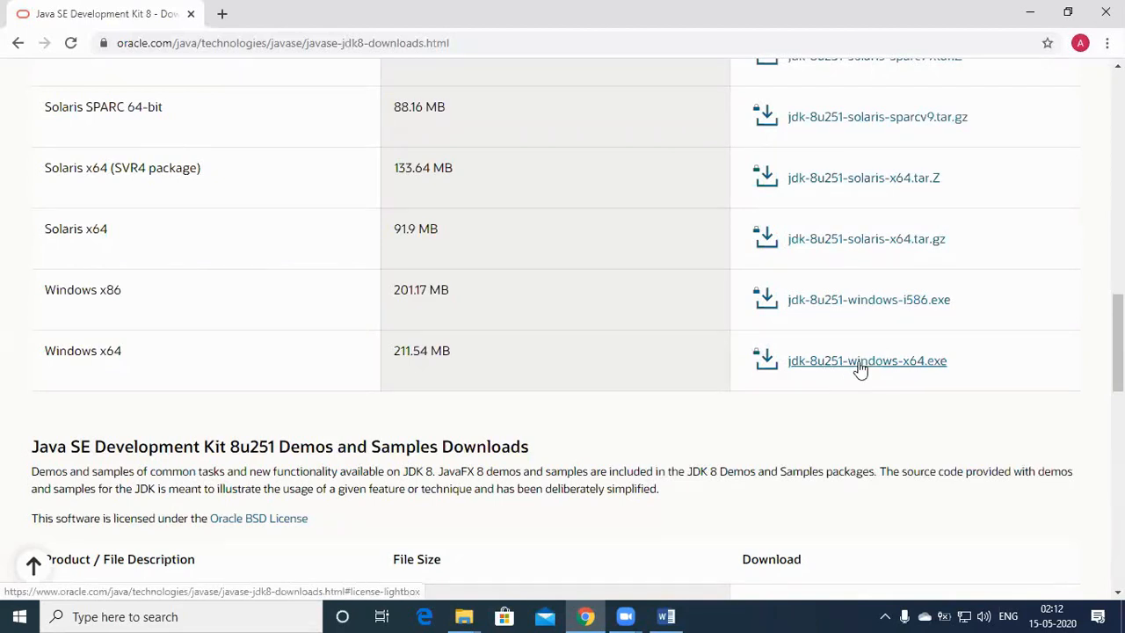
left_click(860, 368)
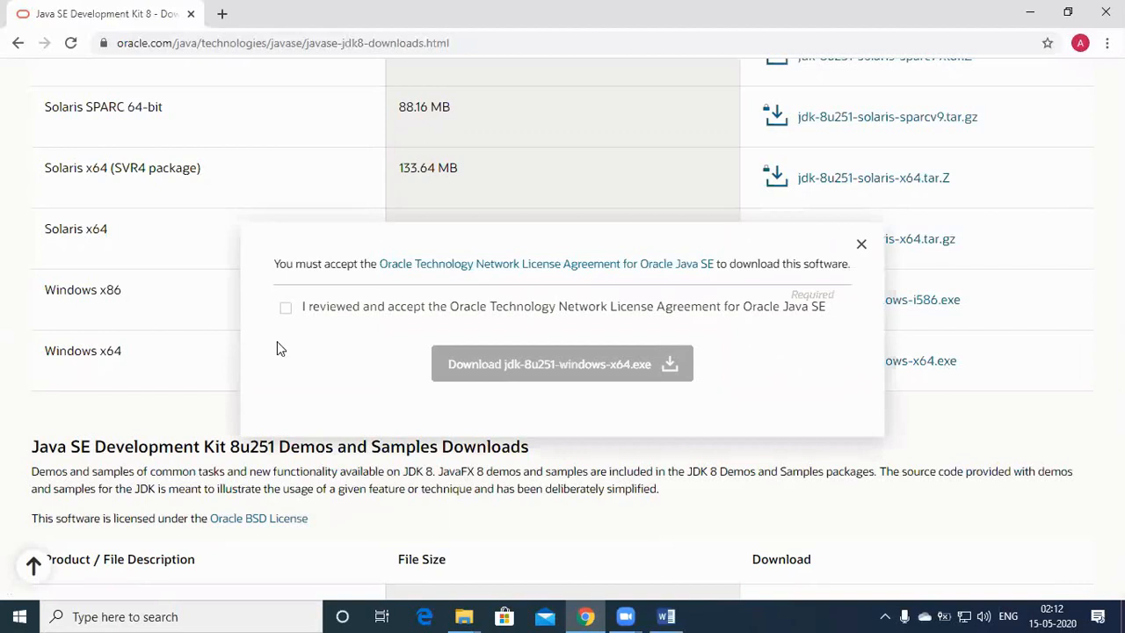
left_click(285, 309)
left_click(613, 309)
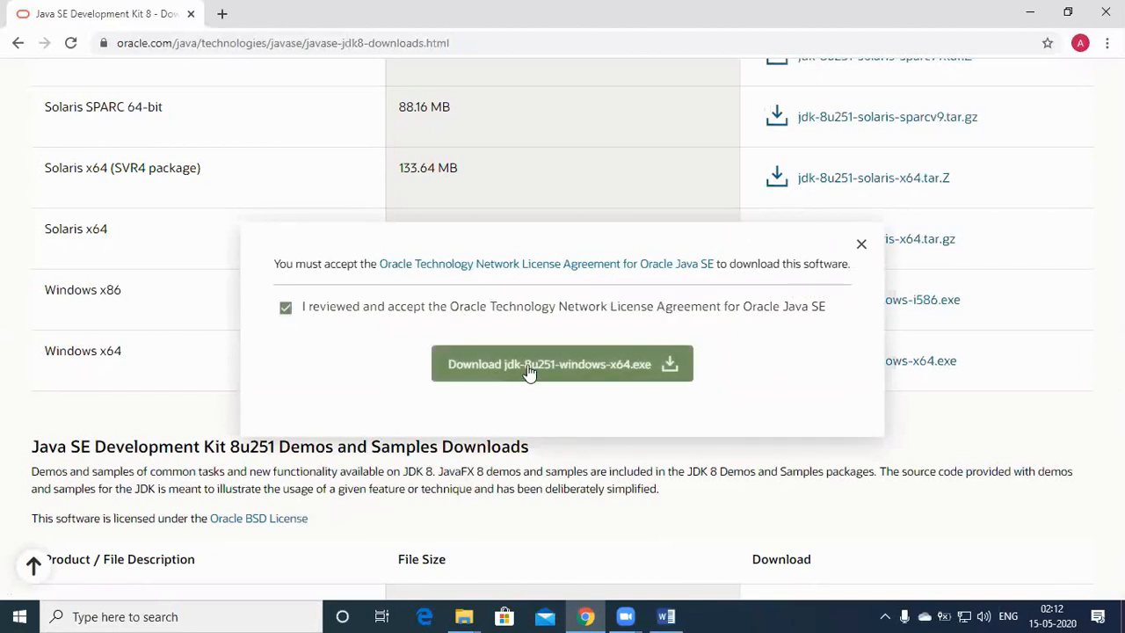
left_click(586, 371)
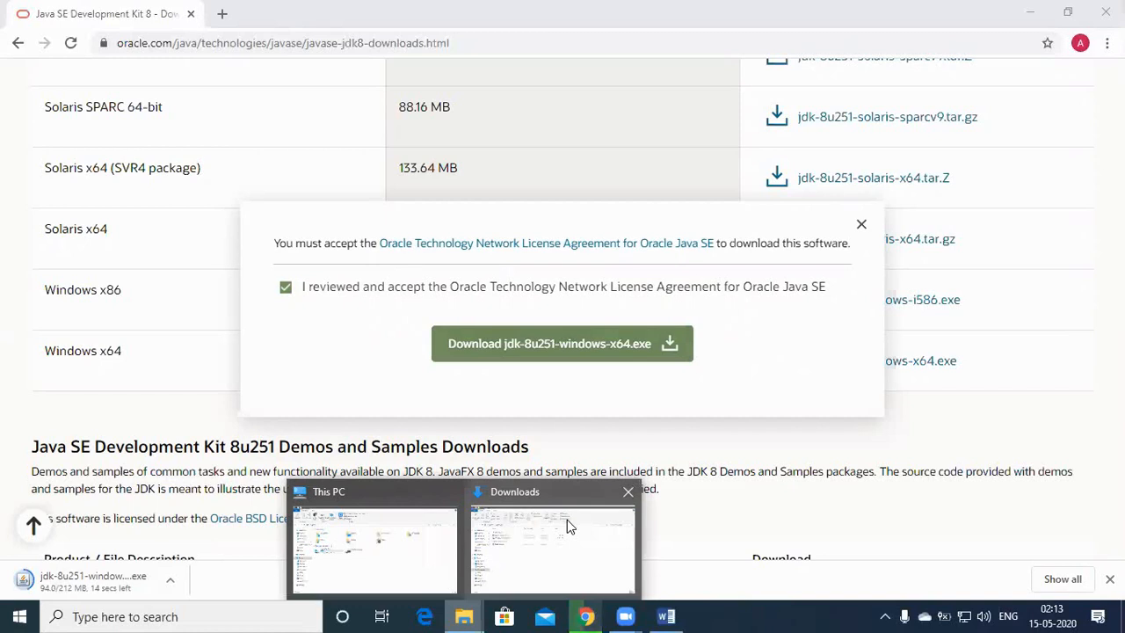
Switch to the Downloads folder in File Explorer, launch the jdk-8u251-windows-x64 installer and proceed past its welcome page
left_click(552, 545)
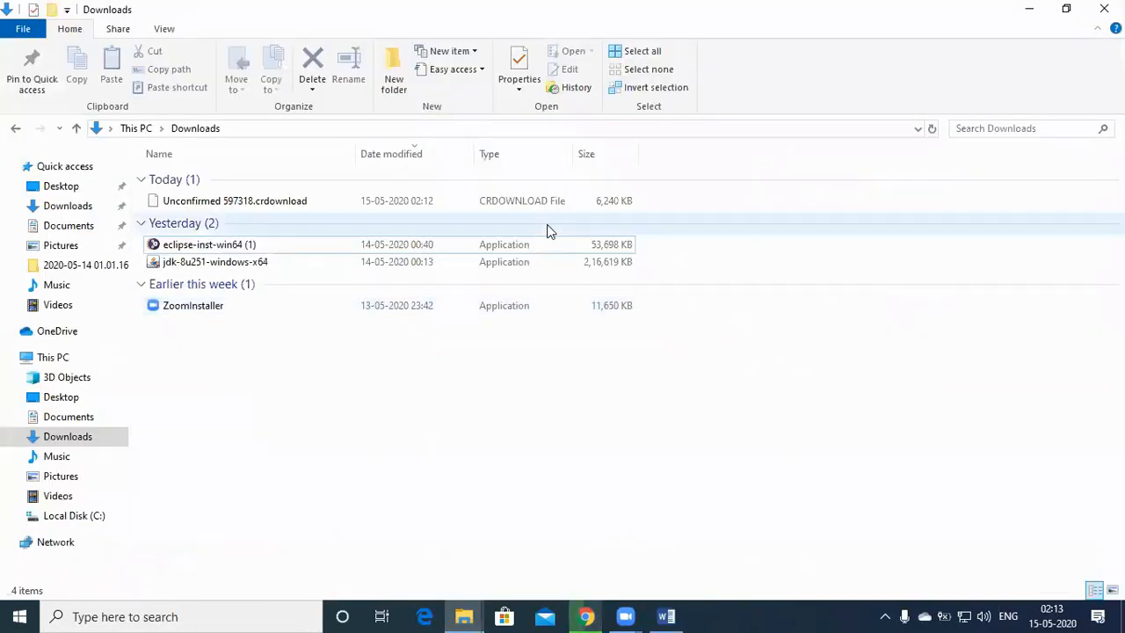
left_click(235, 264)
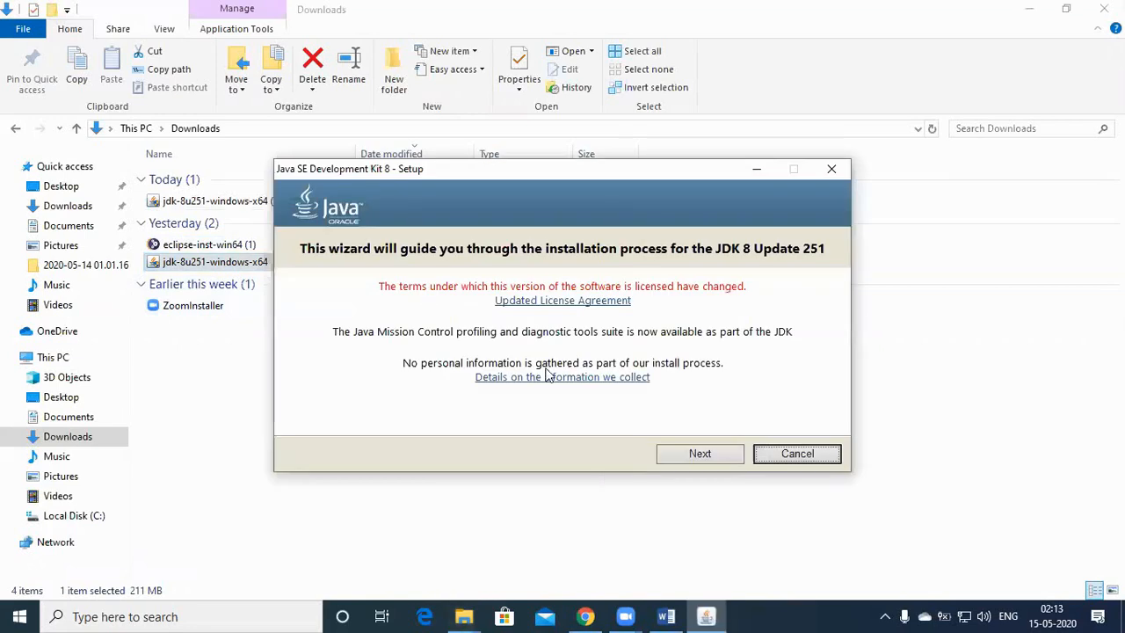
left_click(729, 458)
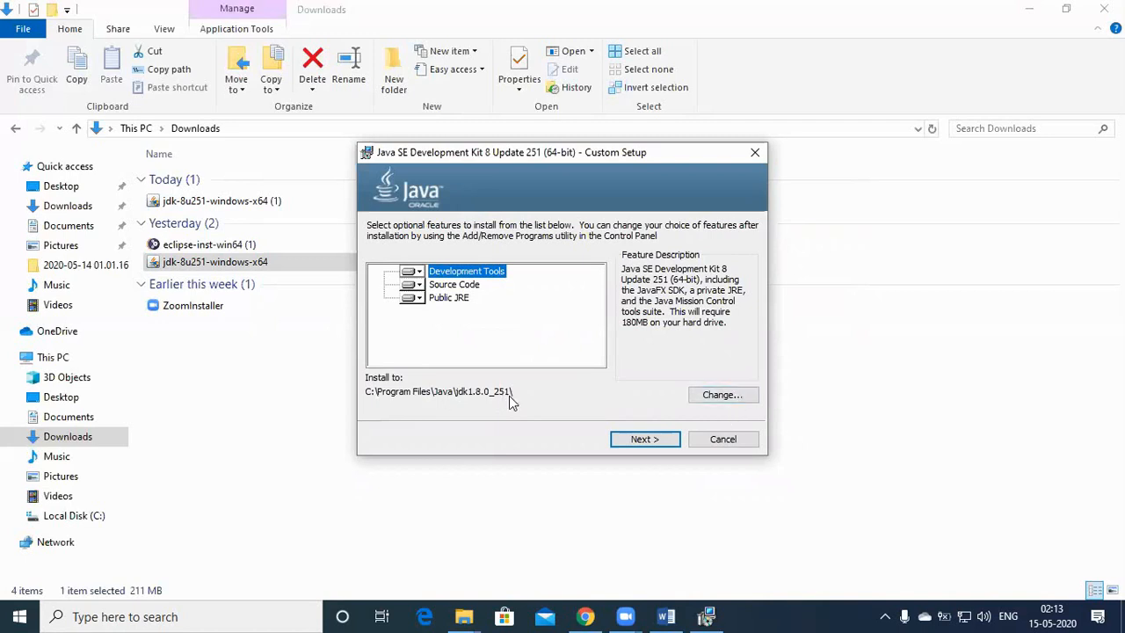
Install JDK 8 Update 251 with the default features and the default JDK and JRE destination folders, and close the completed setup
left_click(720, 398)
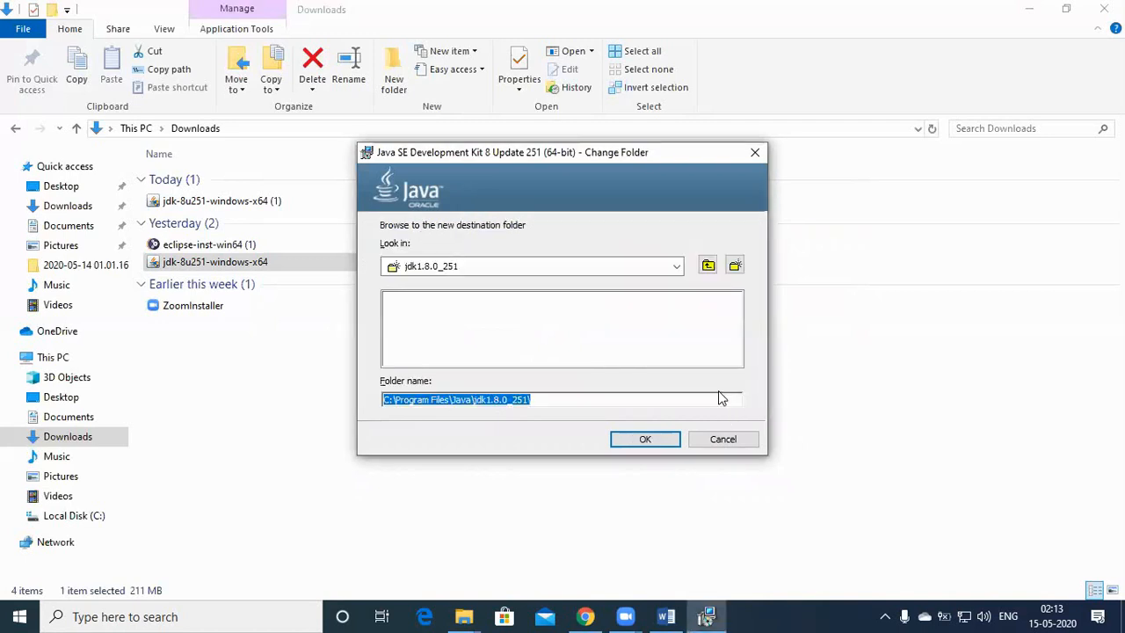
left_click(721, 440)
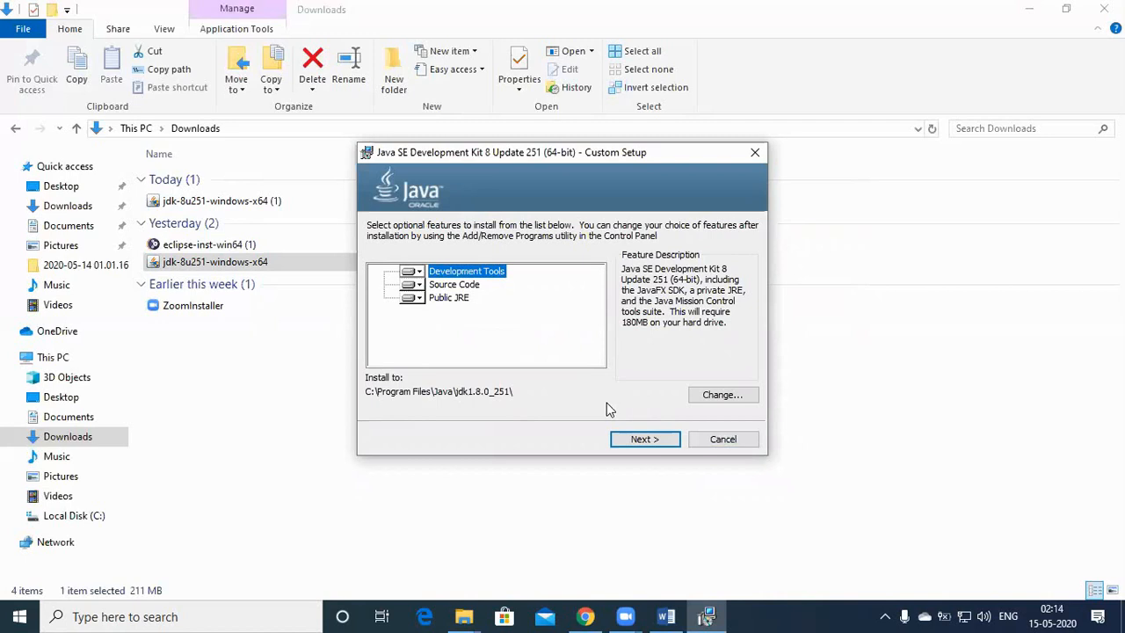
left_click(644, 437)
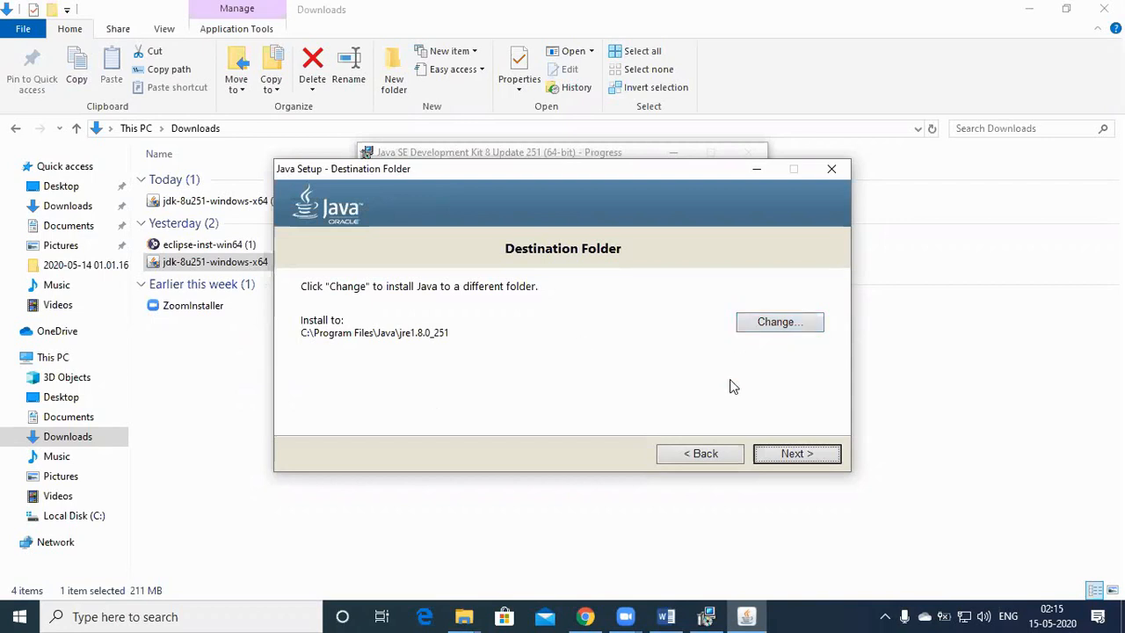
left_click(807, 455)
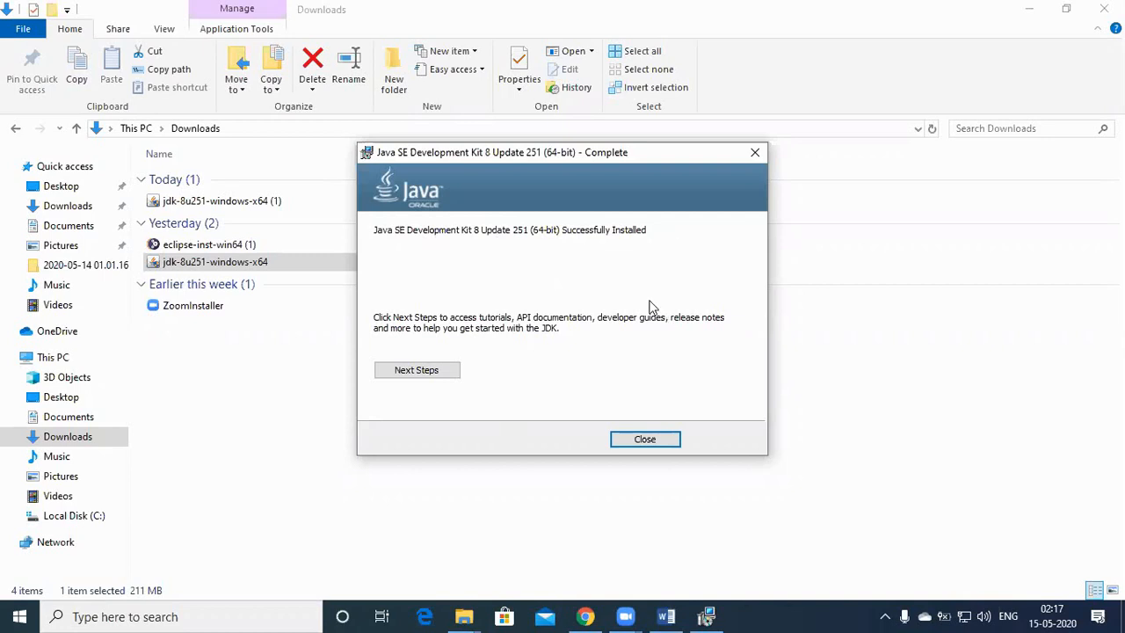
left_click(664, 439)
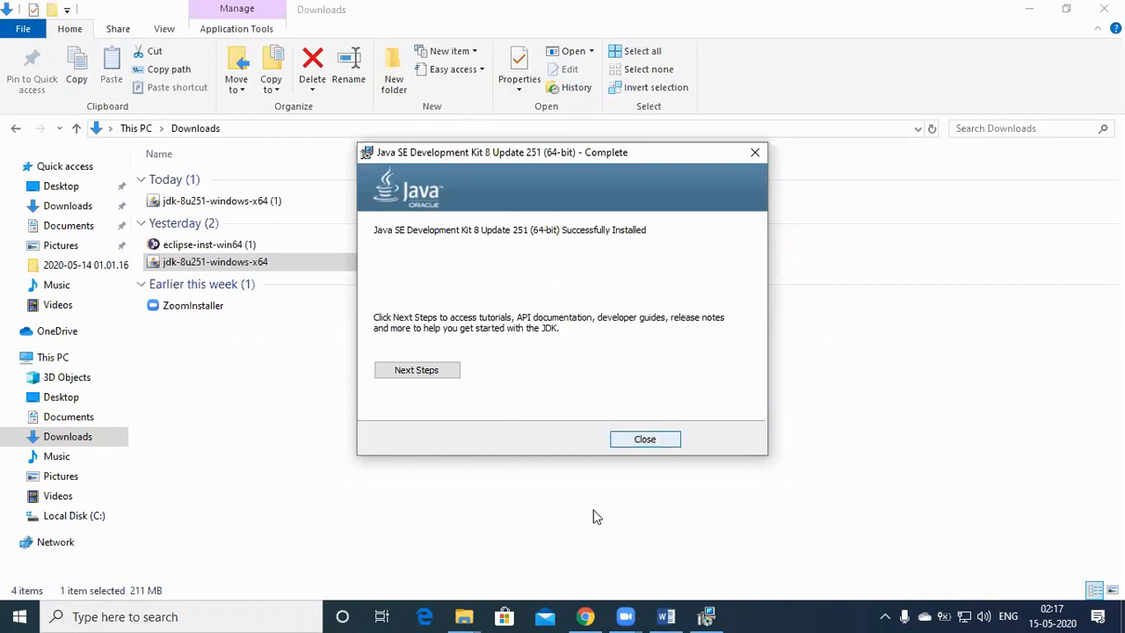
Switch to the Java_Installation document in Word and review the items on installing Java and verifying the installation
key("alt+Tab")
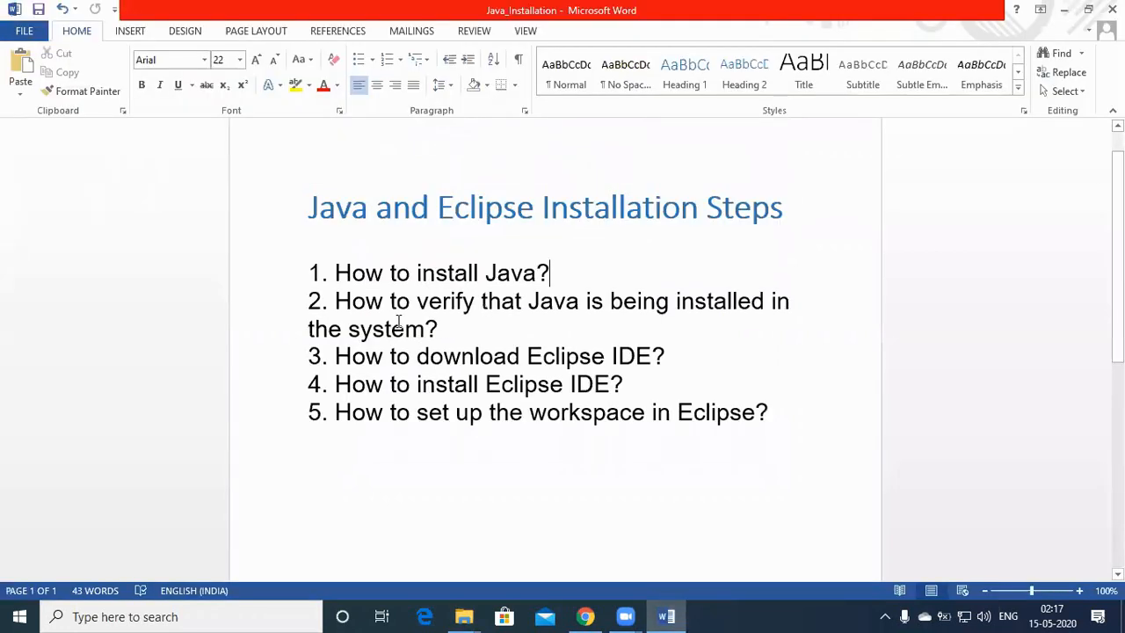
left_click_drag(573, 277, 336, 277)
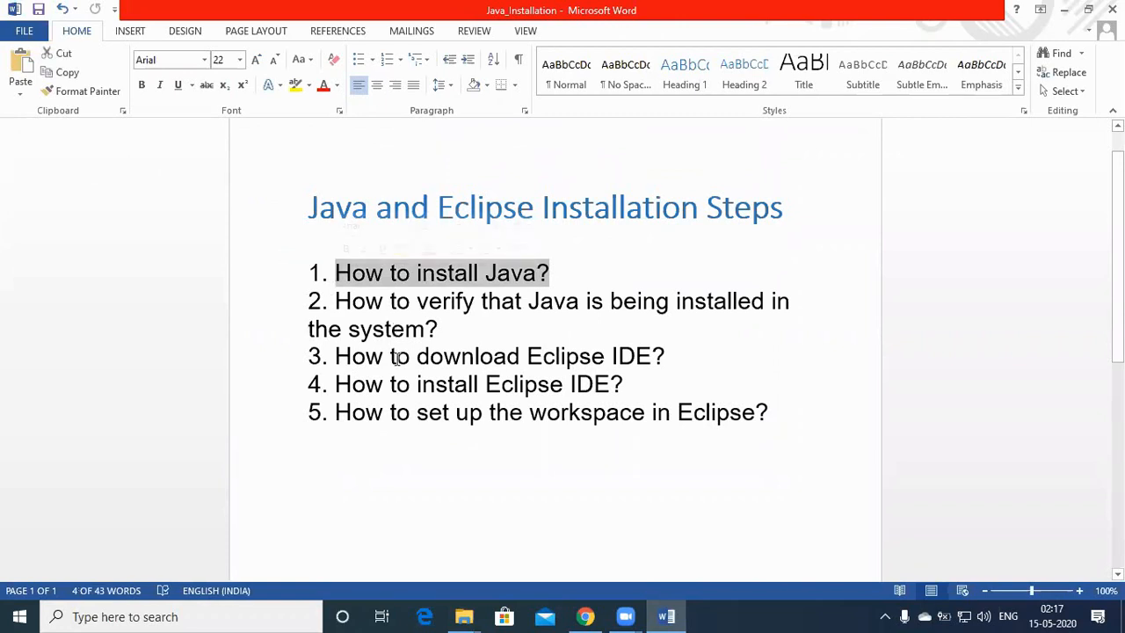
left_click(436, 309)
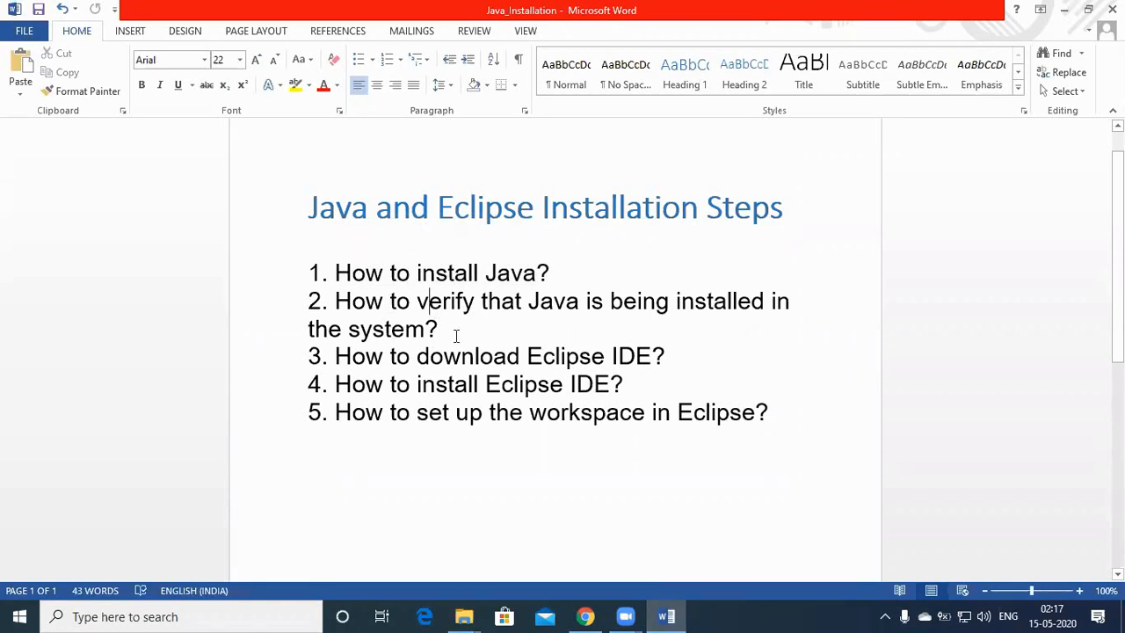
left_click_drag(370, 327, 437, 329)
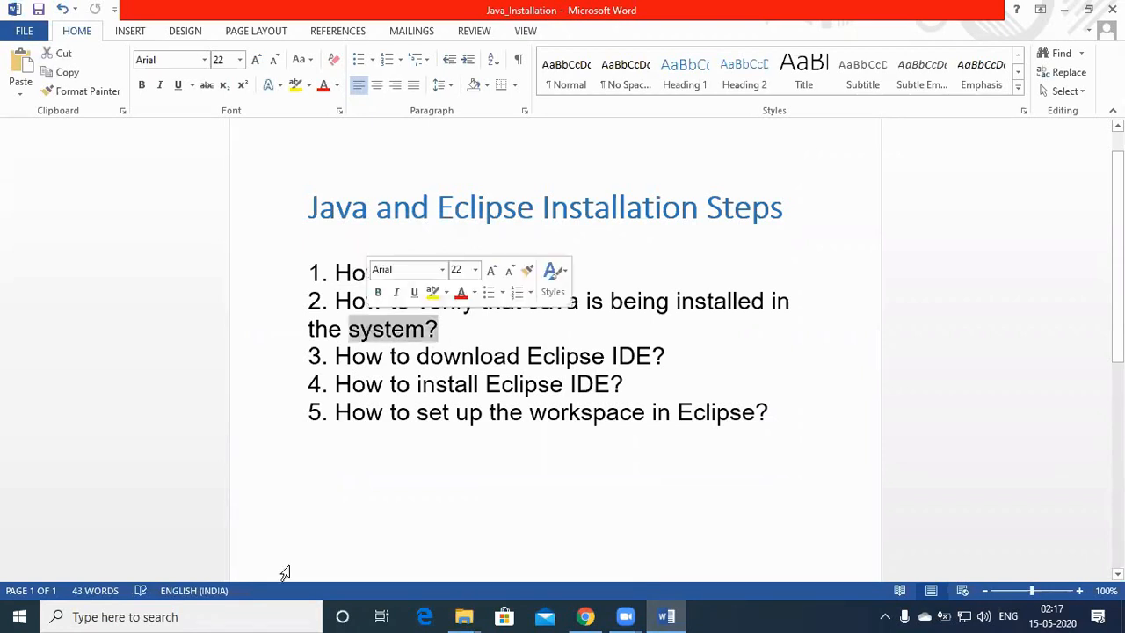
Verify the Java installation by running java -version in Command Prompt, and close the Command Prompt window
left_click(261, 615)
type("cmd")
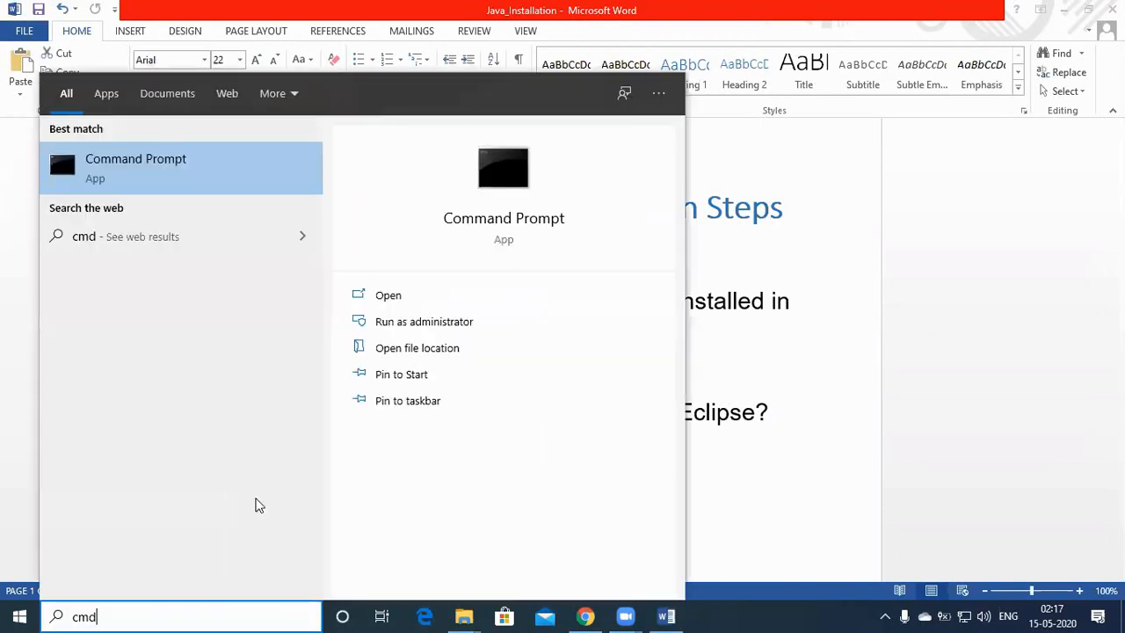
left_click(219, 176)
type("java")
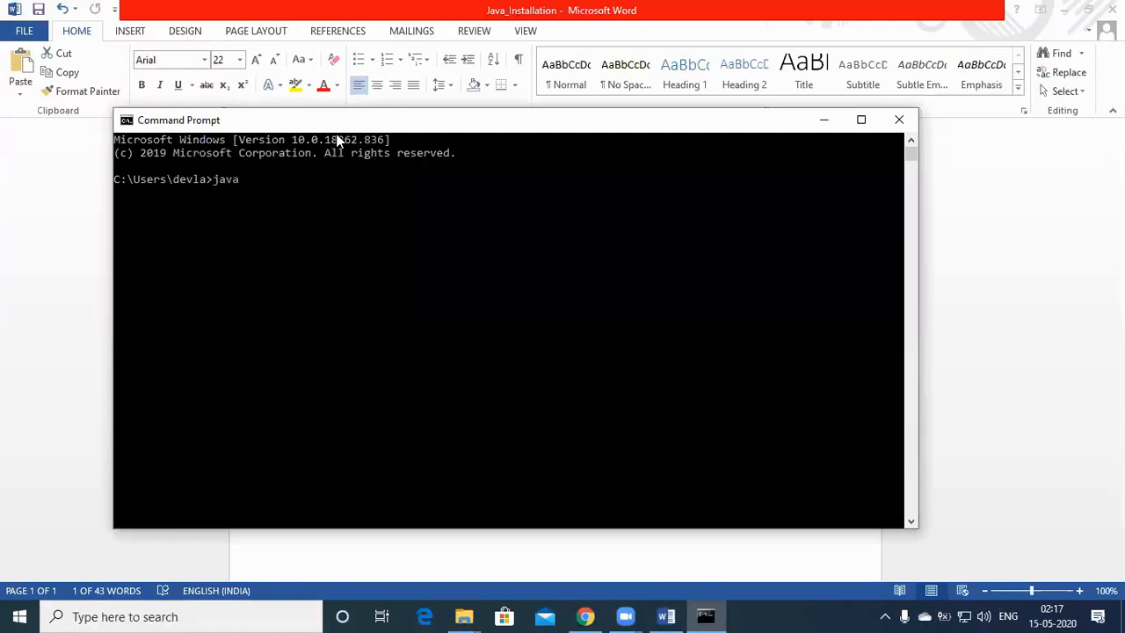
type(" -version")
key("Return")
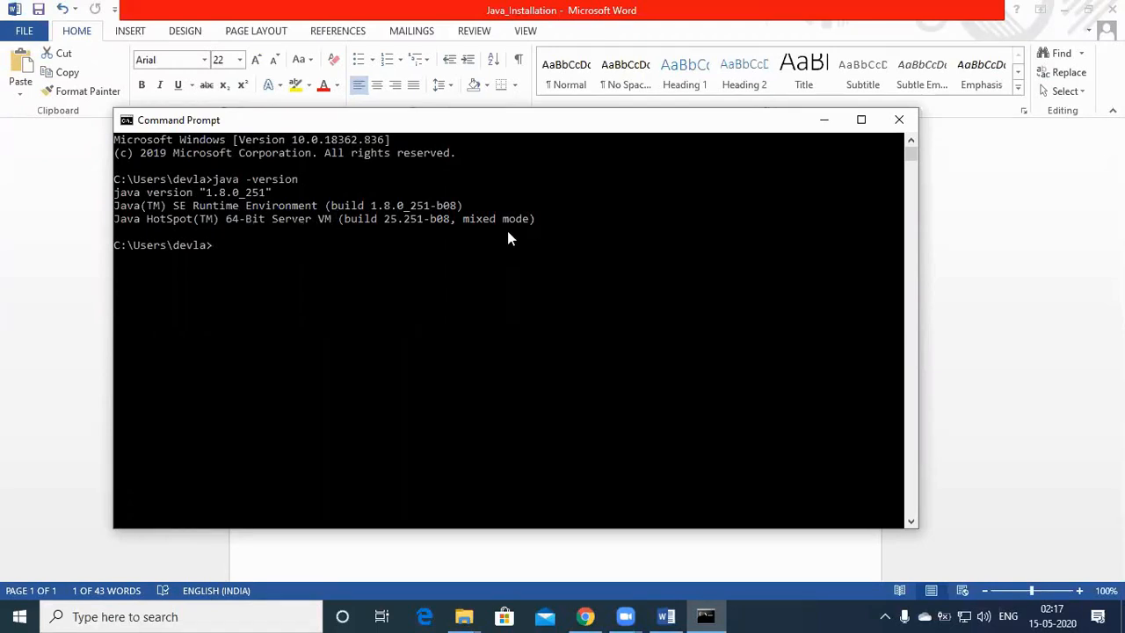
left_click(899, 120)
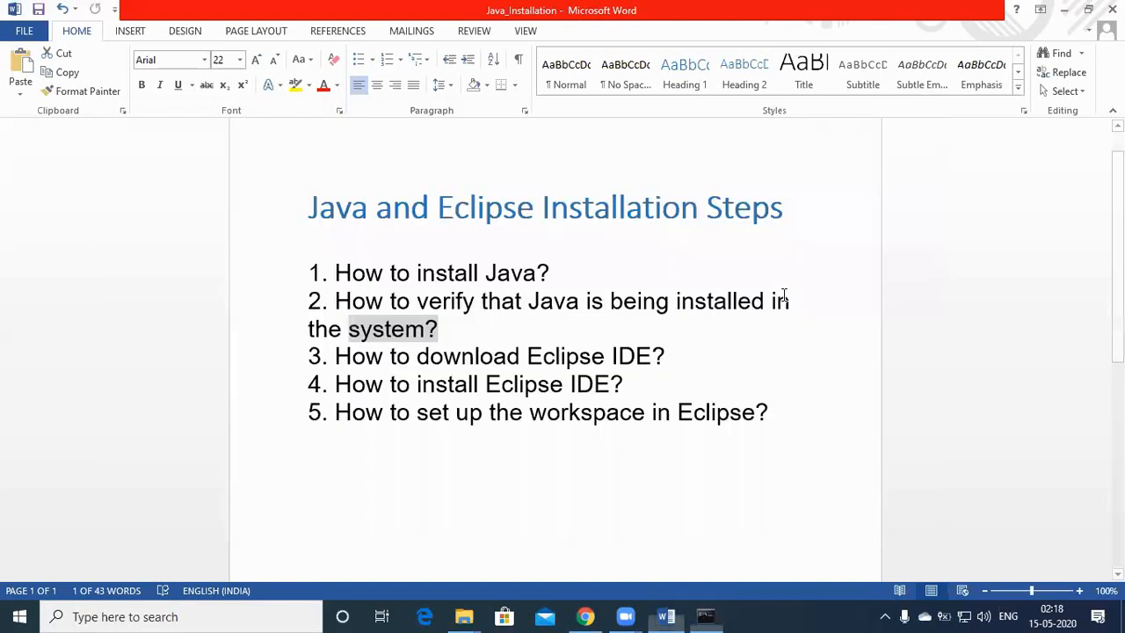
left_click(728, 341)
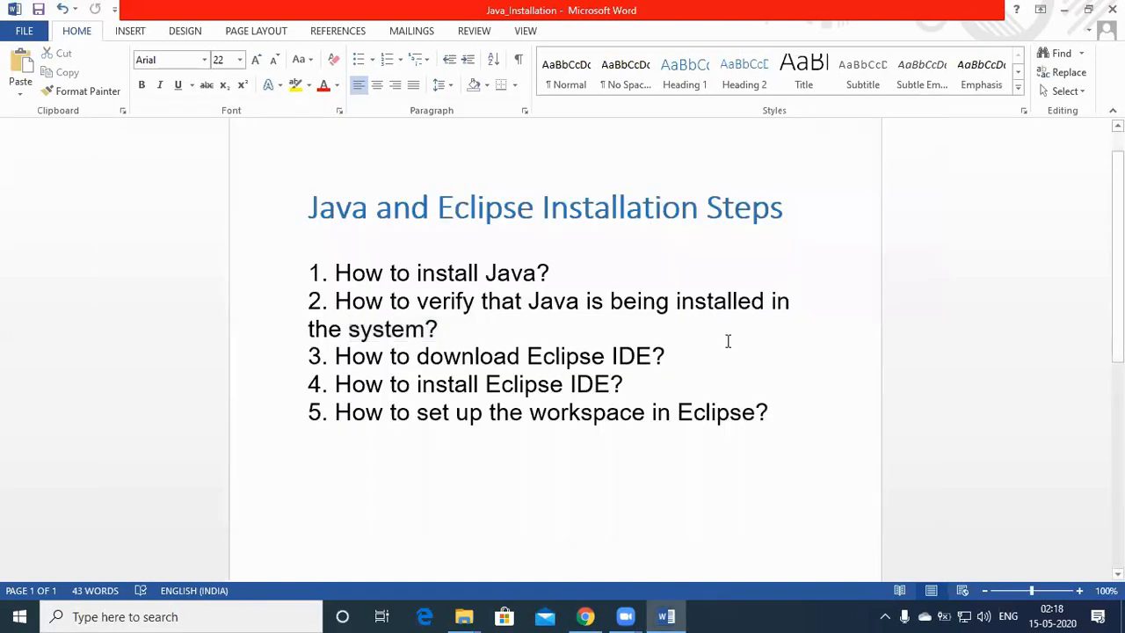
left_click(352, 359)
left_click(712, 387)
Switch to Chrome, search Google for "eclipse download" in a new tab and open the Eclipse Foundation's Eclipse Downloads page
key("alt+Tab")
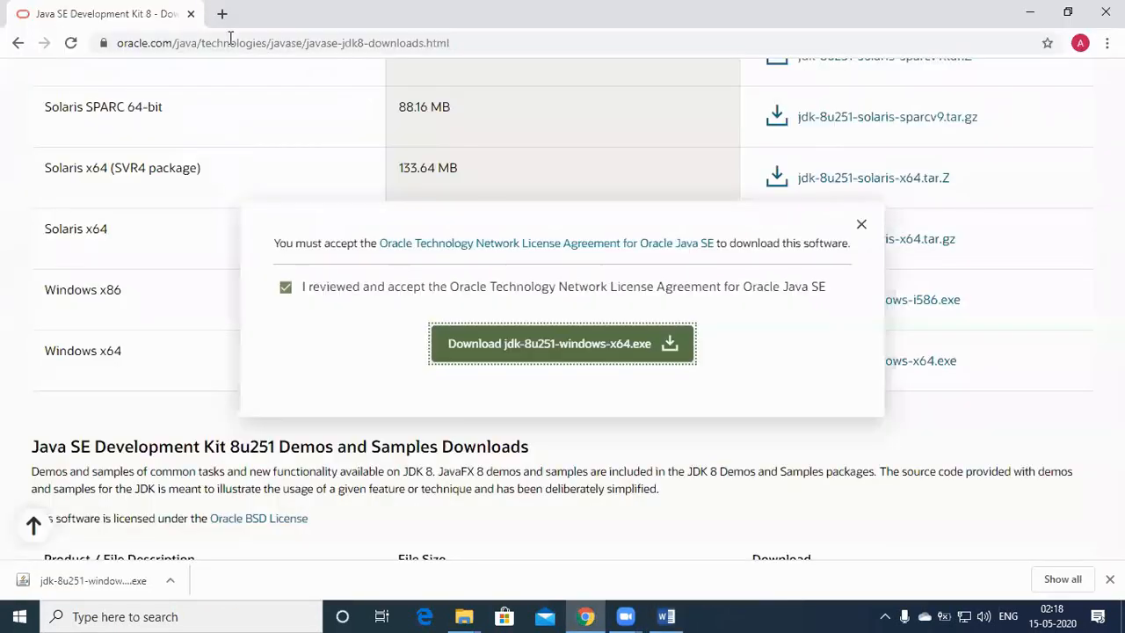
key("ctrl+t")
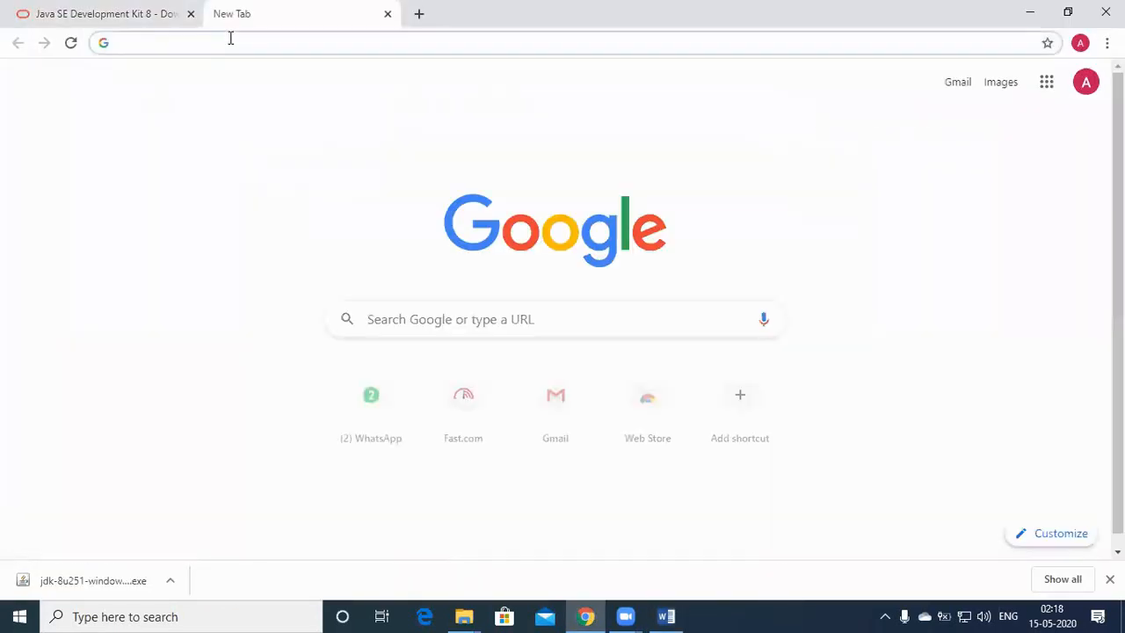
type("el")
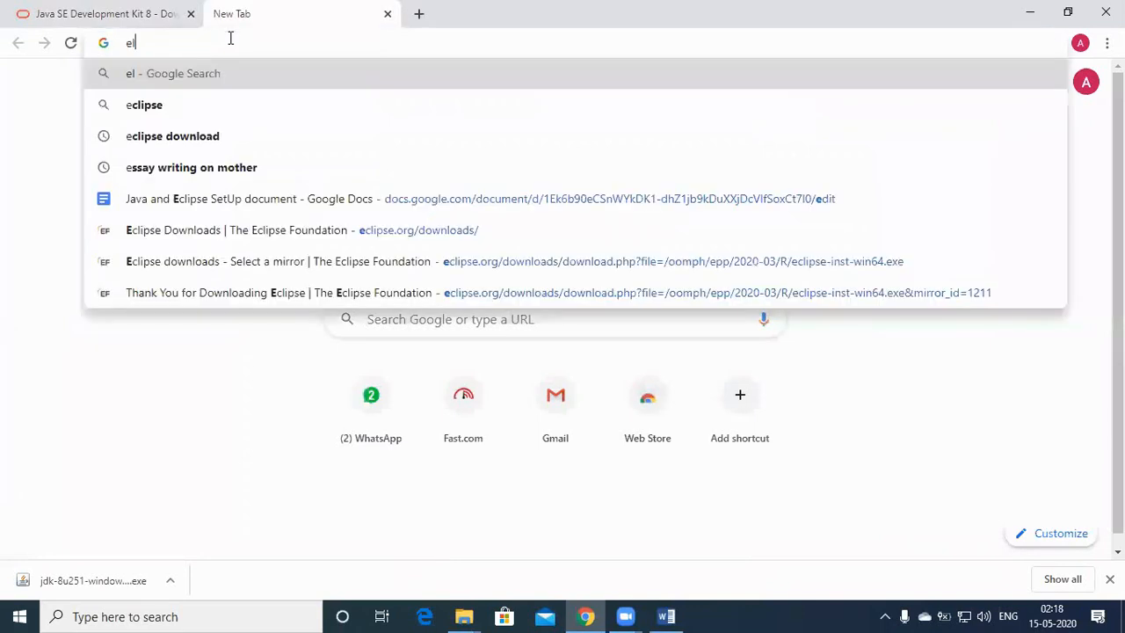
key("BackSpace")
type("cli")
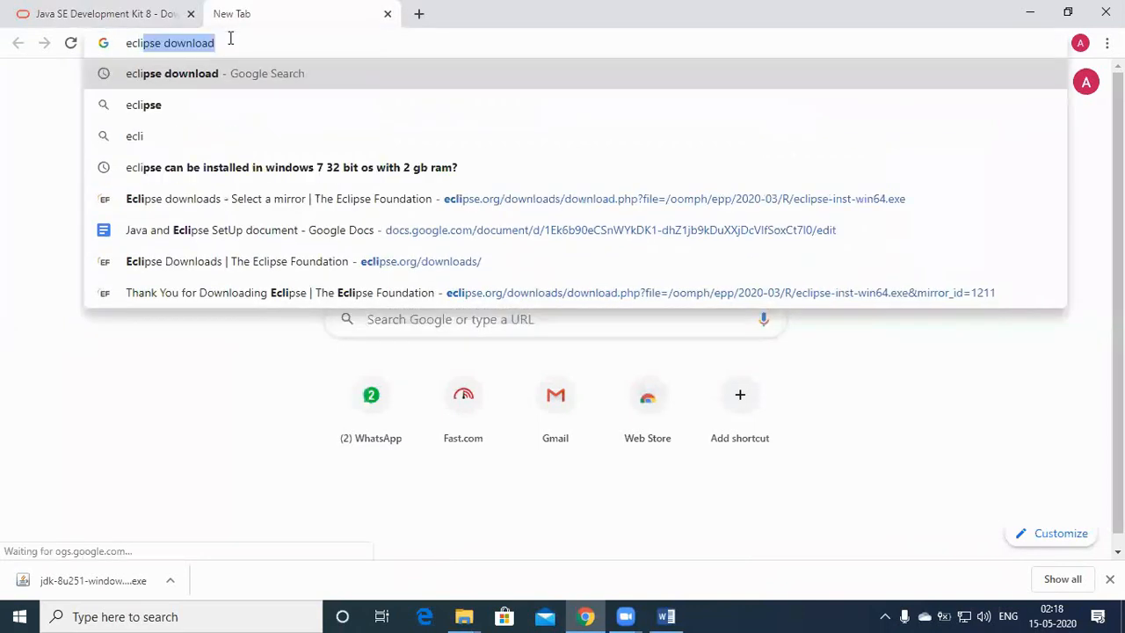
key("Return")
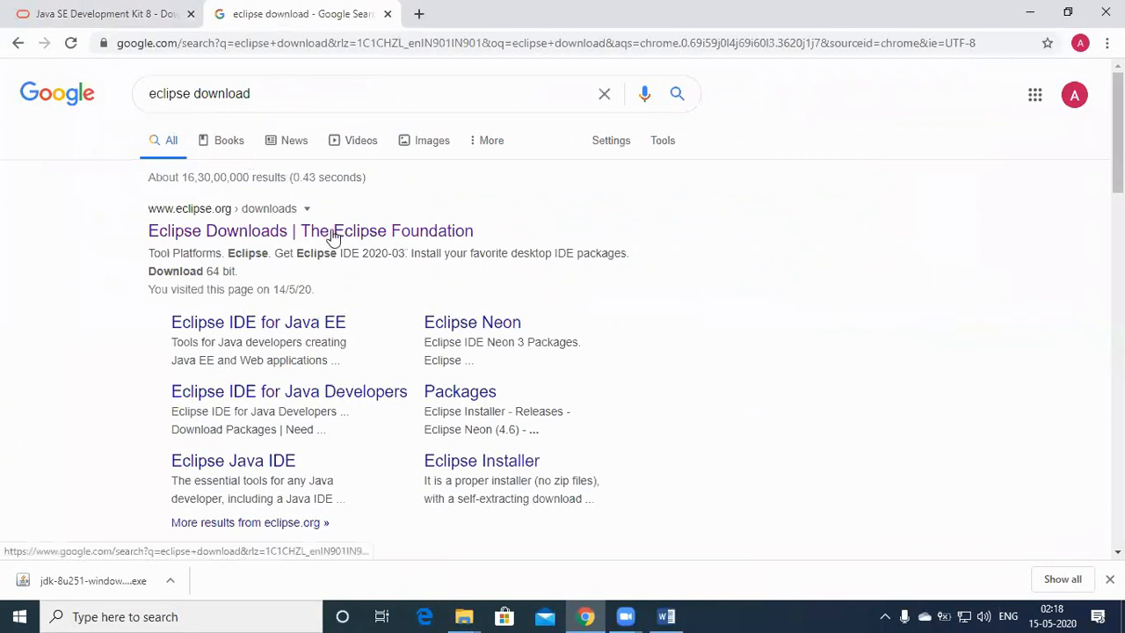
left_click(282, 234)
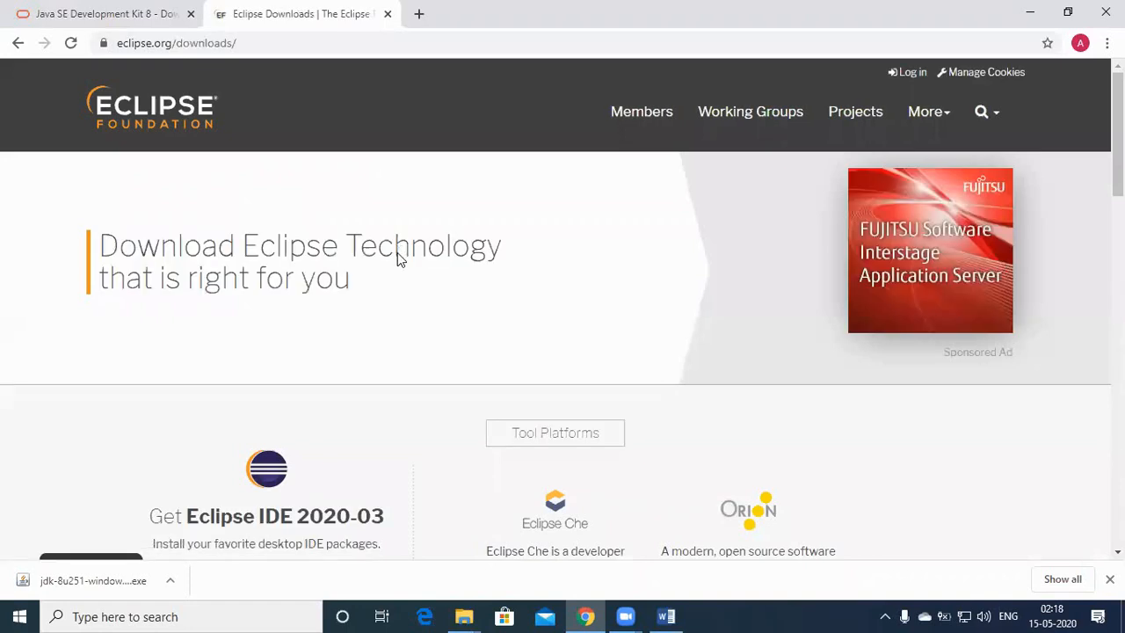
Download the 64-bit Eclipse IDE 2020-03 installer, eclipse-inst-win64.exe, from the offered mirror
scroll(397, 252, "down", 2)
scroll(297, 395, "down", 1)
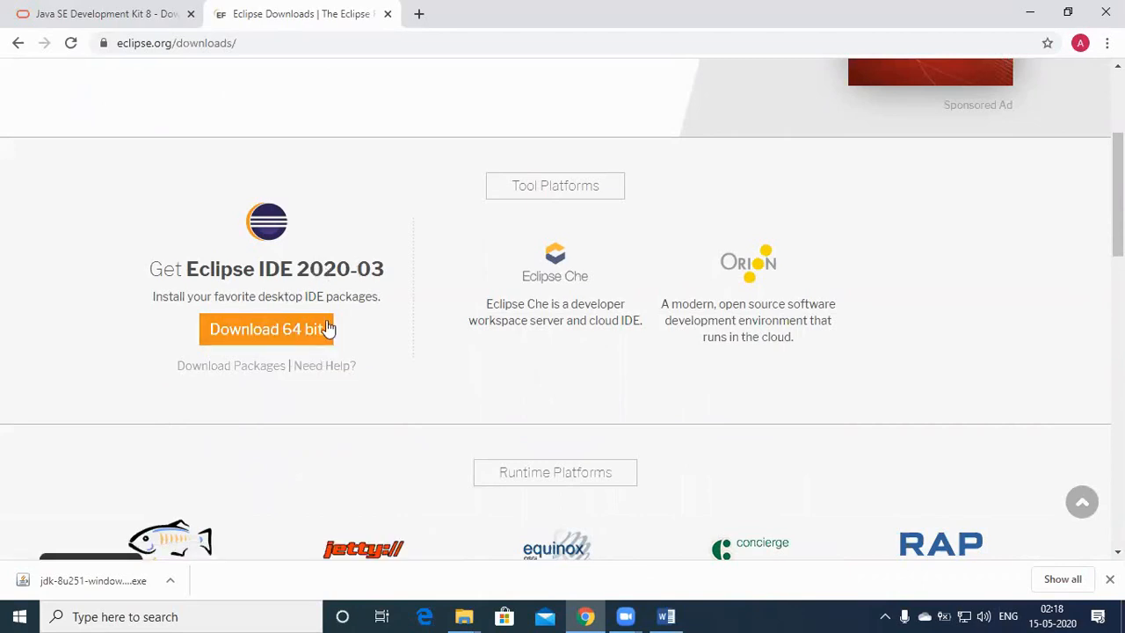
left_click(260, 329)
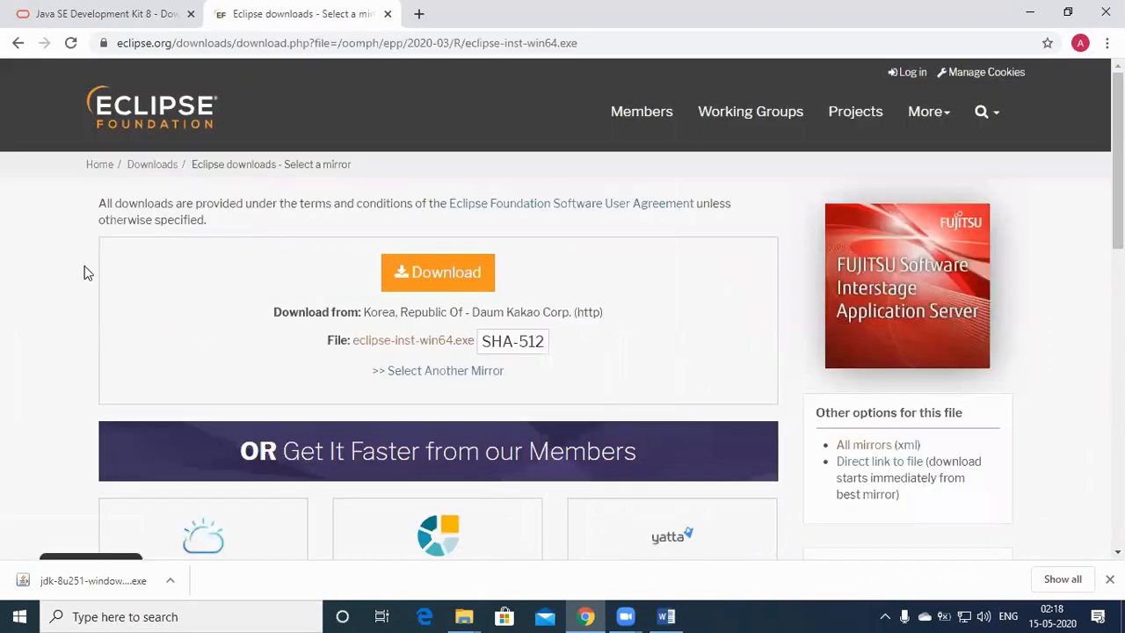
left_click(467, 279)
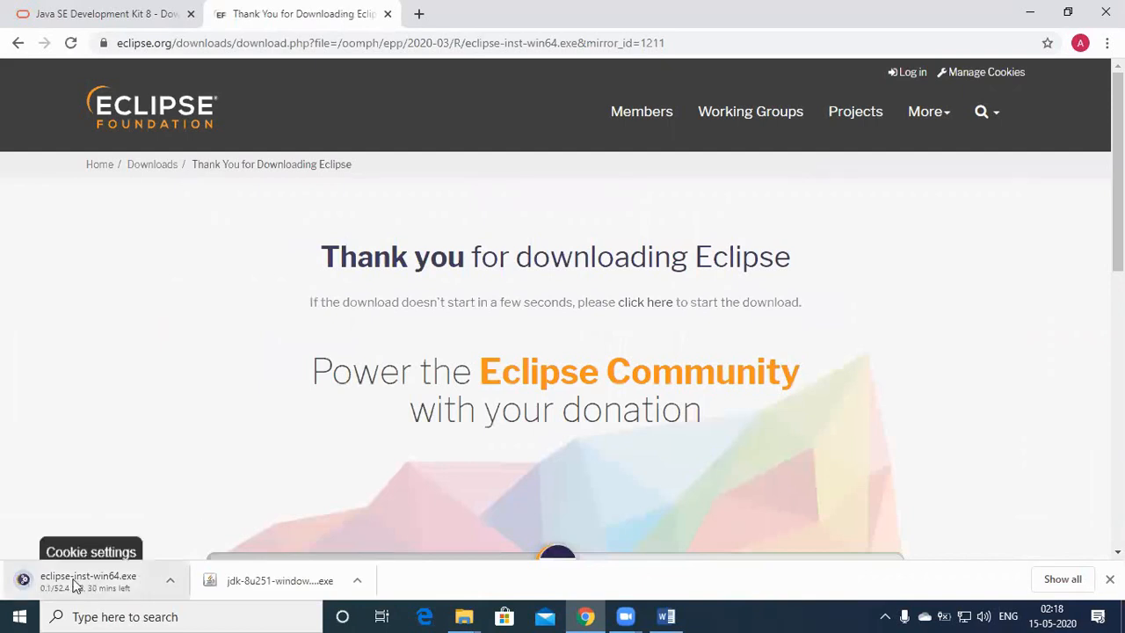
Review the installation checklist in Word and check the progress of the Eclipse installer download in Chrome
left_click(668, 616)
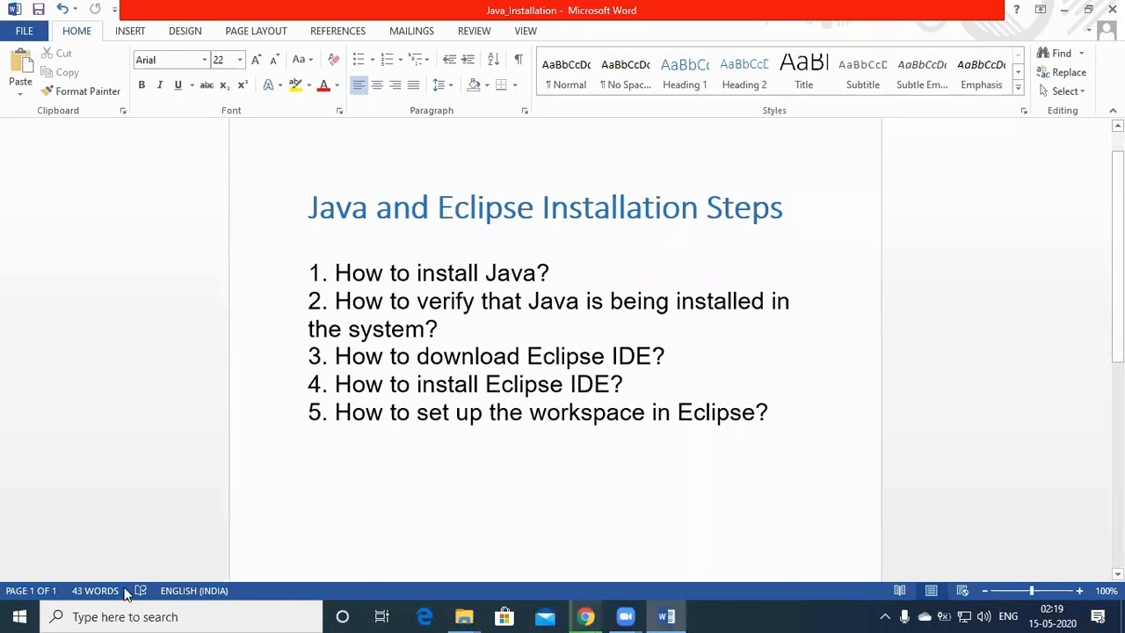
key("alt+Tab")
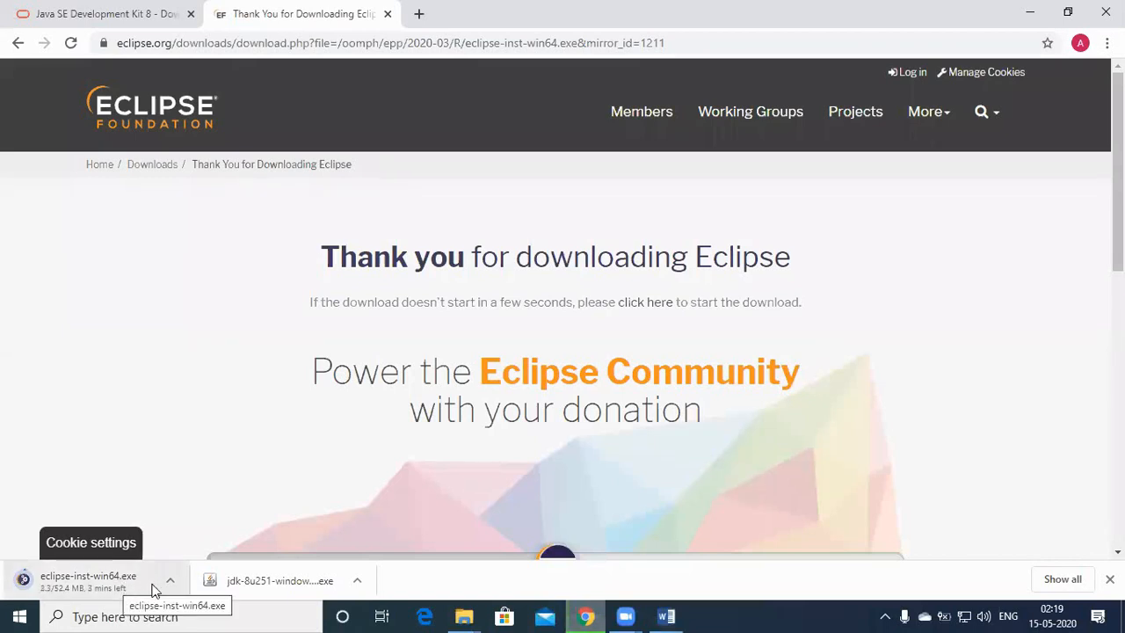
left_click(668, 615)
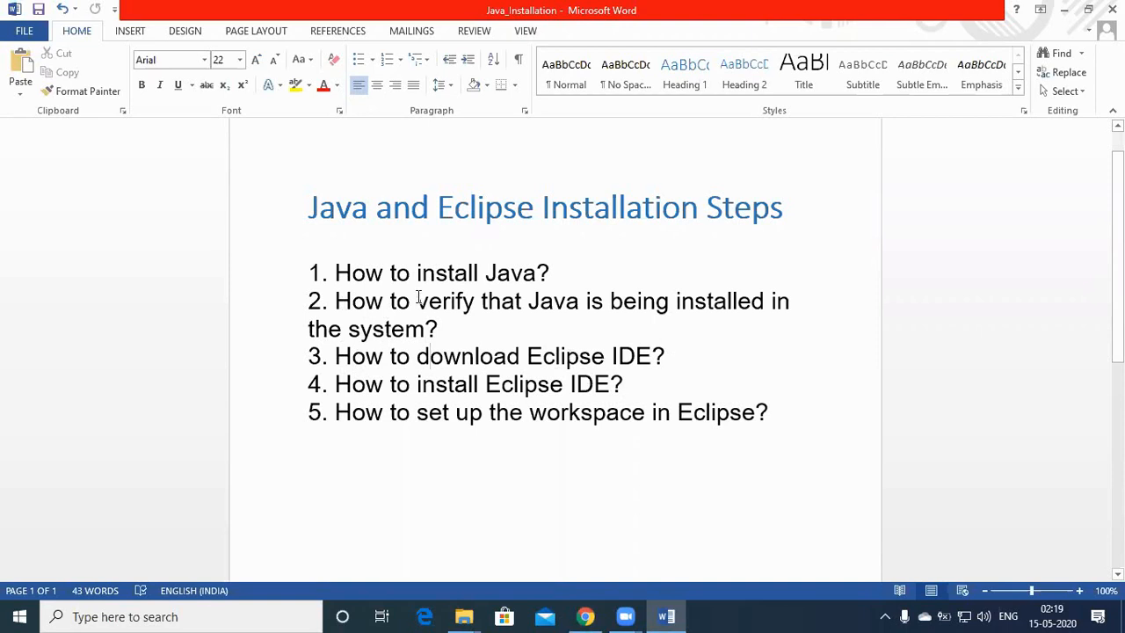
left_click_drag(372, 275, 519, 273)
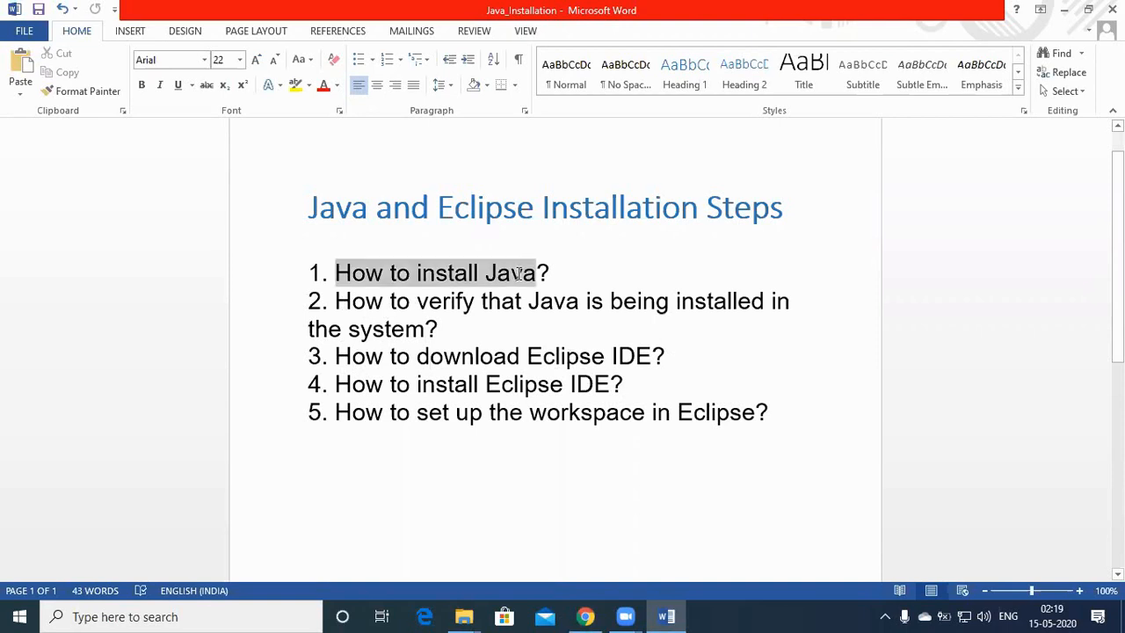
left_click(484, 318)
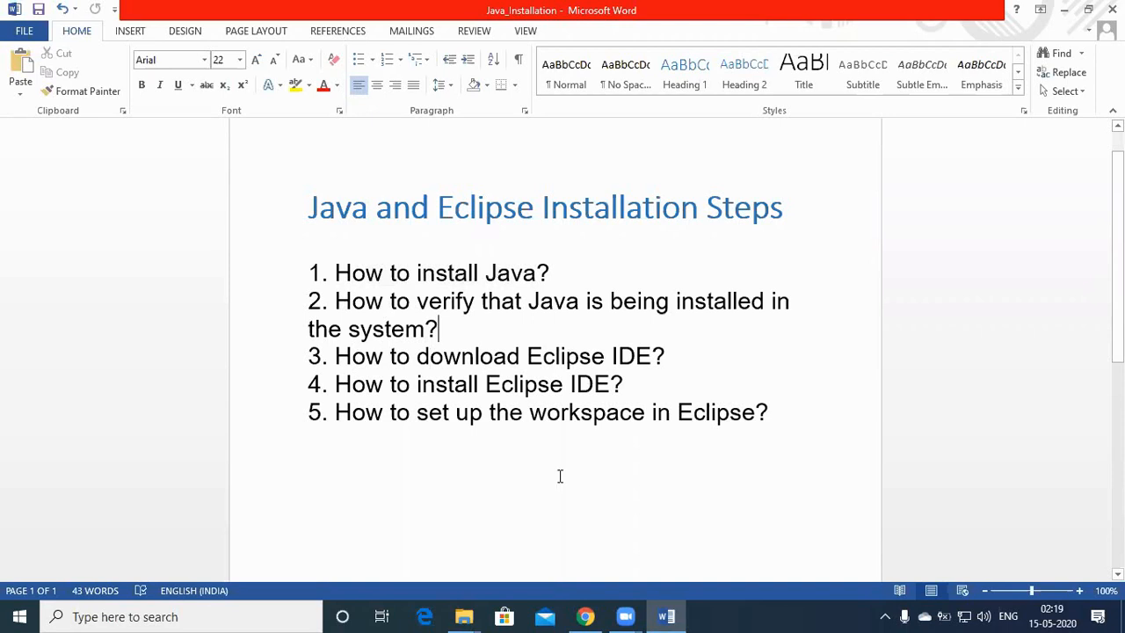
key("alt+Tab")
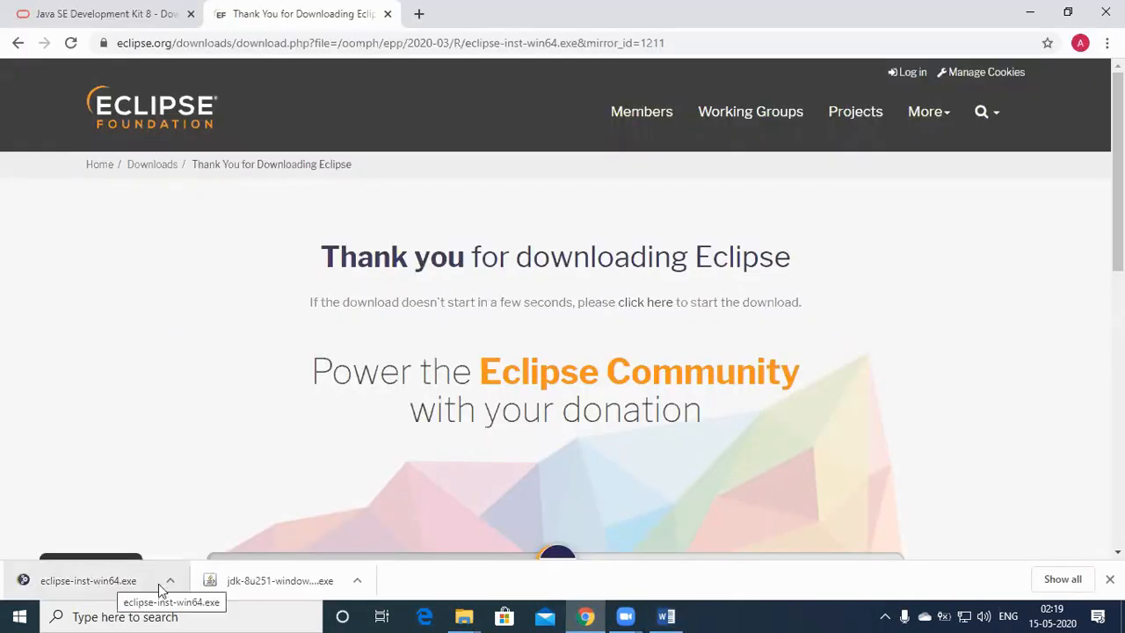
Switch to the Downloads folder in File Explorer and launch today's eclipse-inst-win64 installer
left_click(465, 616)
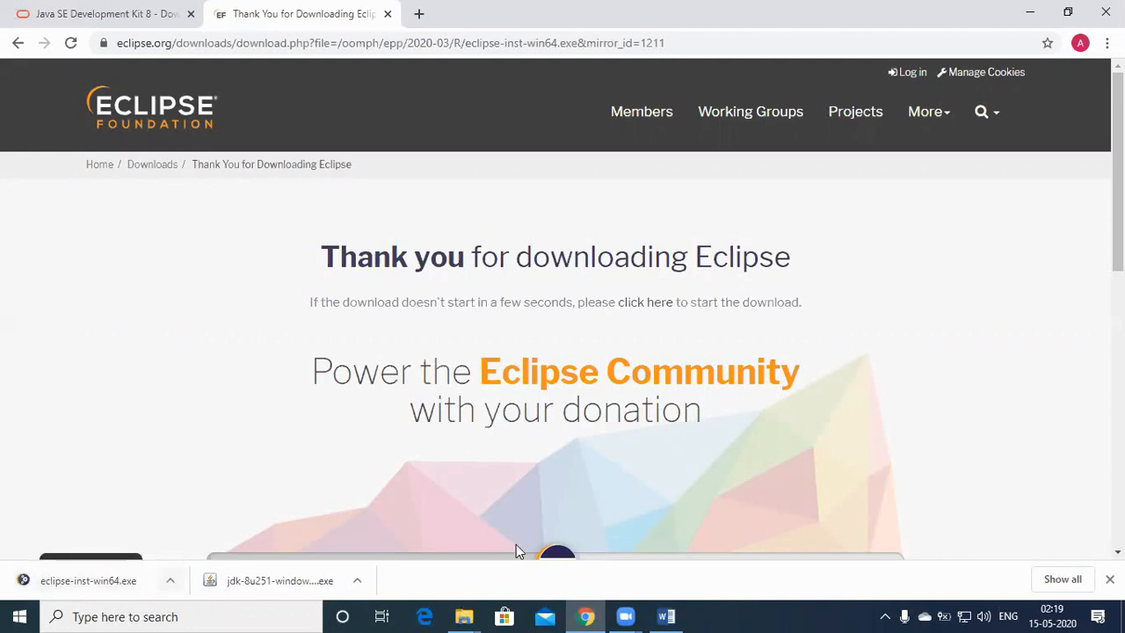
left_click(552, 545)
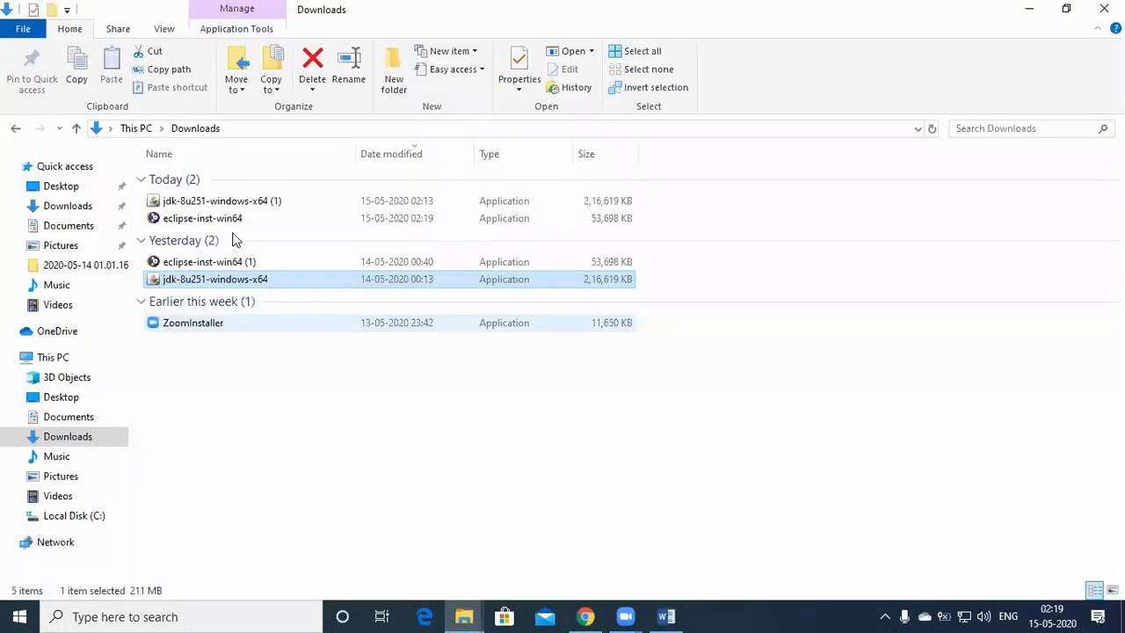
double_click(228, 220)
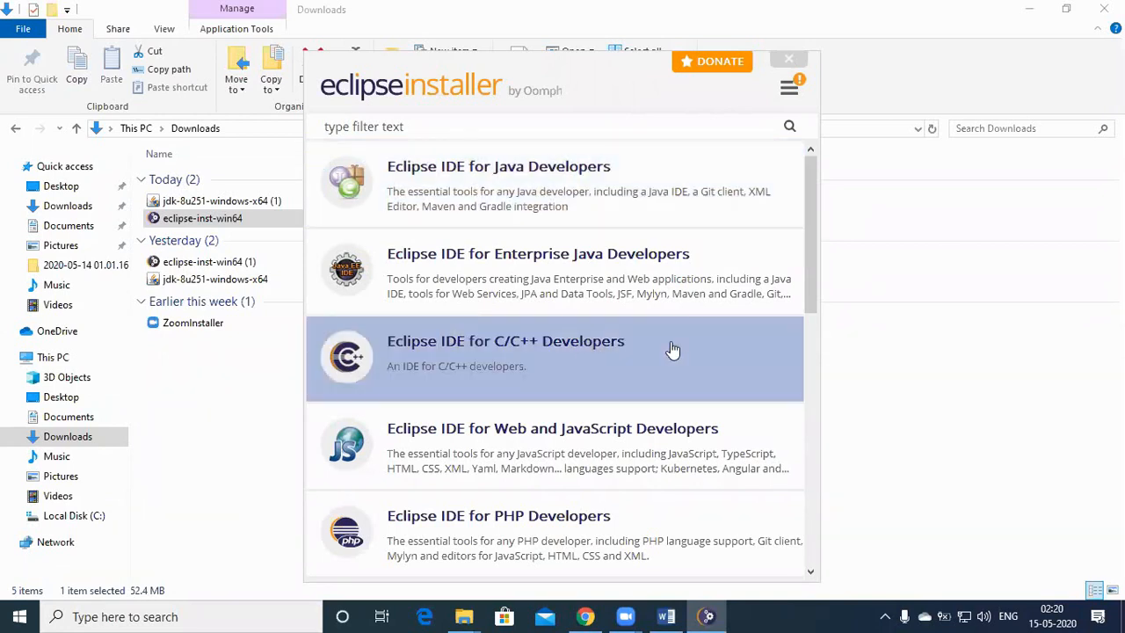
Choose the Eclipse IDE for Java Developers package and check the folder picker for its installation location, keeping the default folder
scroll(646, 437, "down", 1)
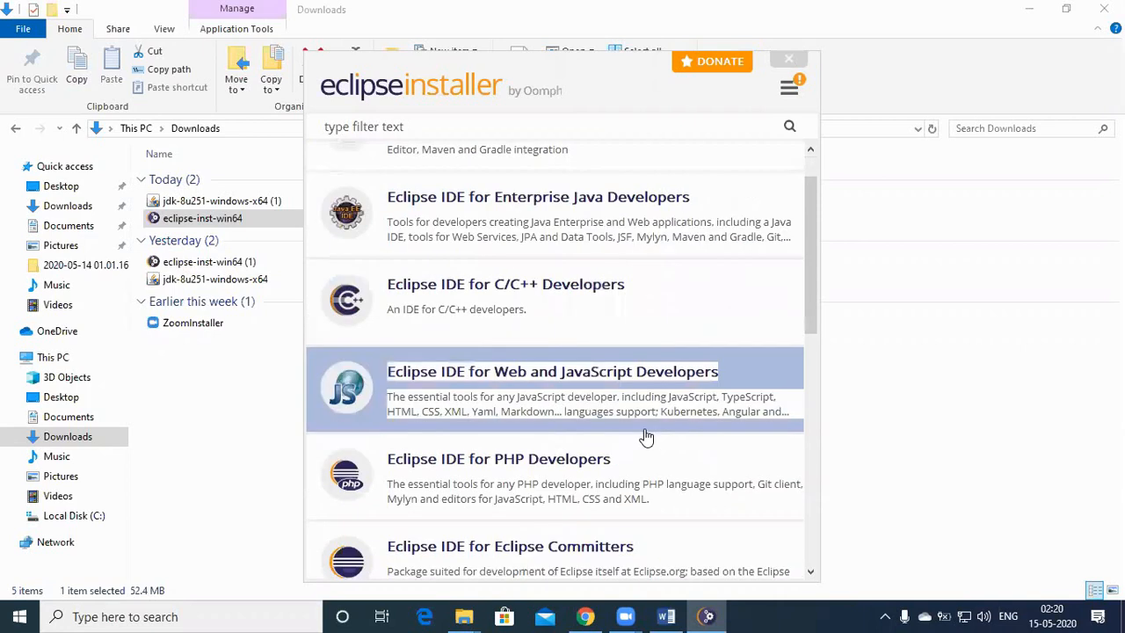
scroll(646, 437, "up", 1)
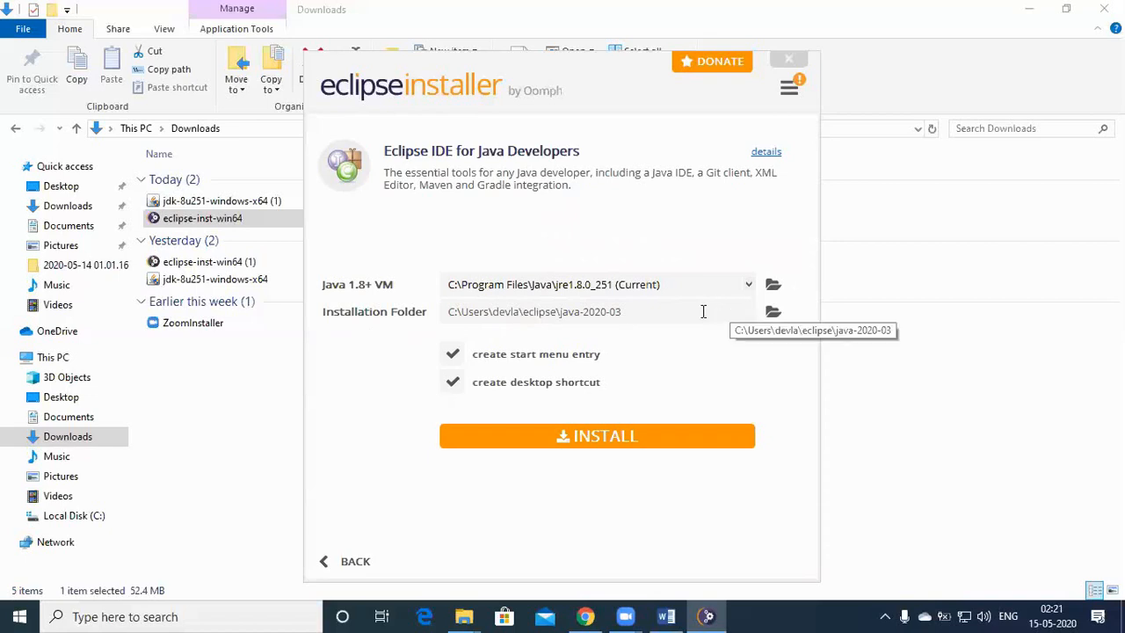
left_click(774, 314)
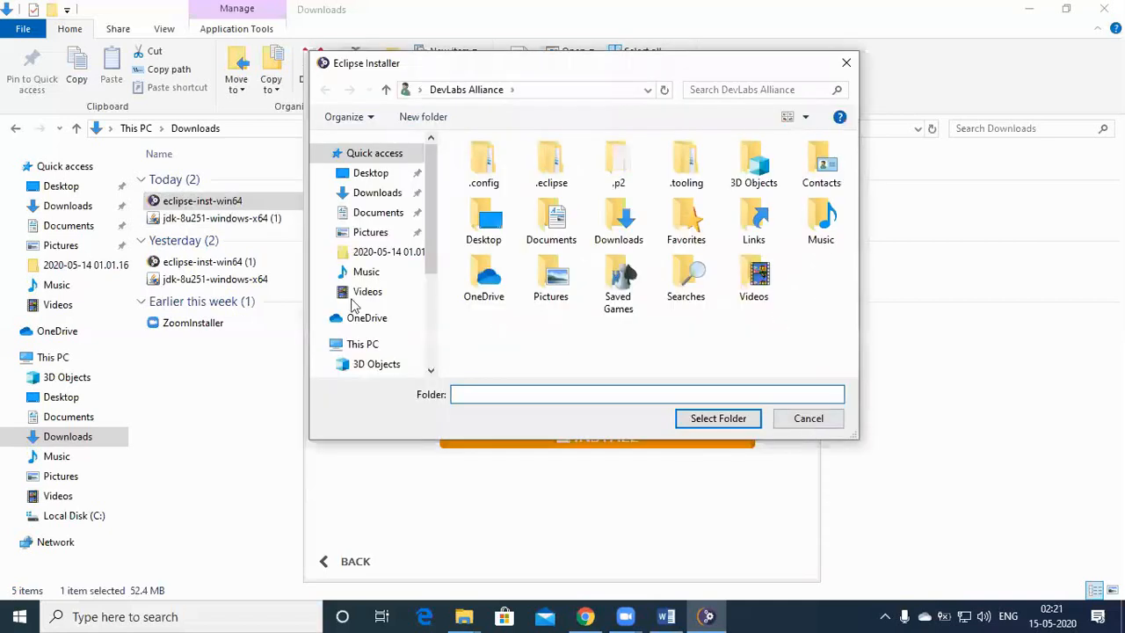
key("Escape")
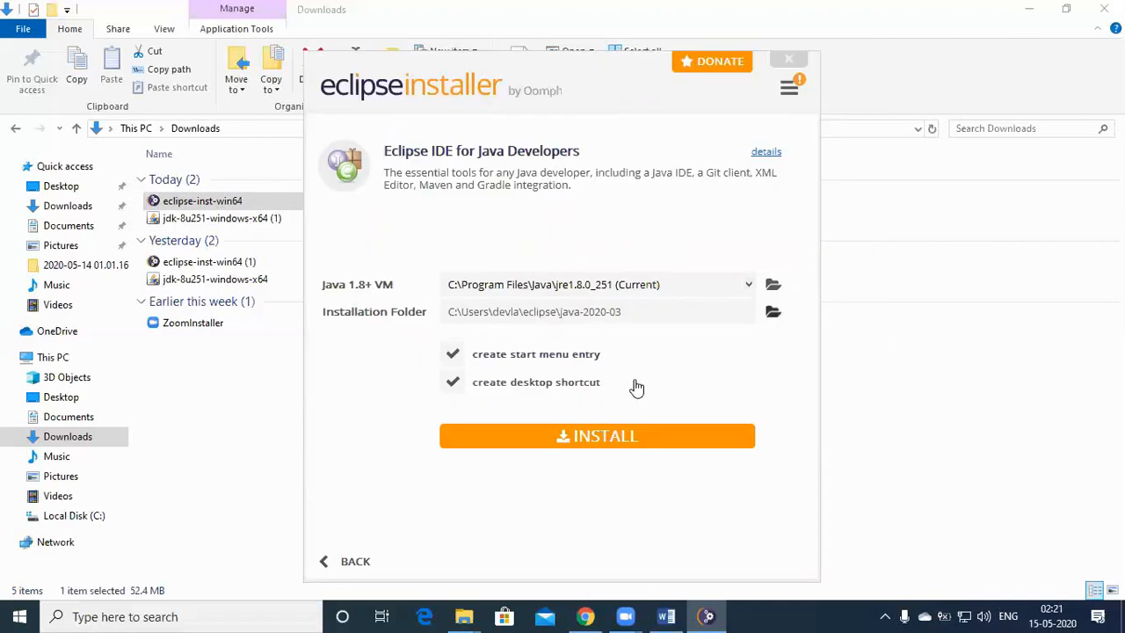
Install Eclipse IDE for Java Developers with a start menu entry and desktop shortcut, accepting the Eclipse Foundation Software User Agreement
left_click(569, 439)
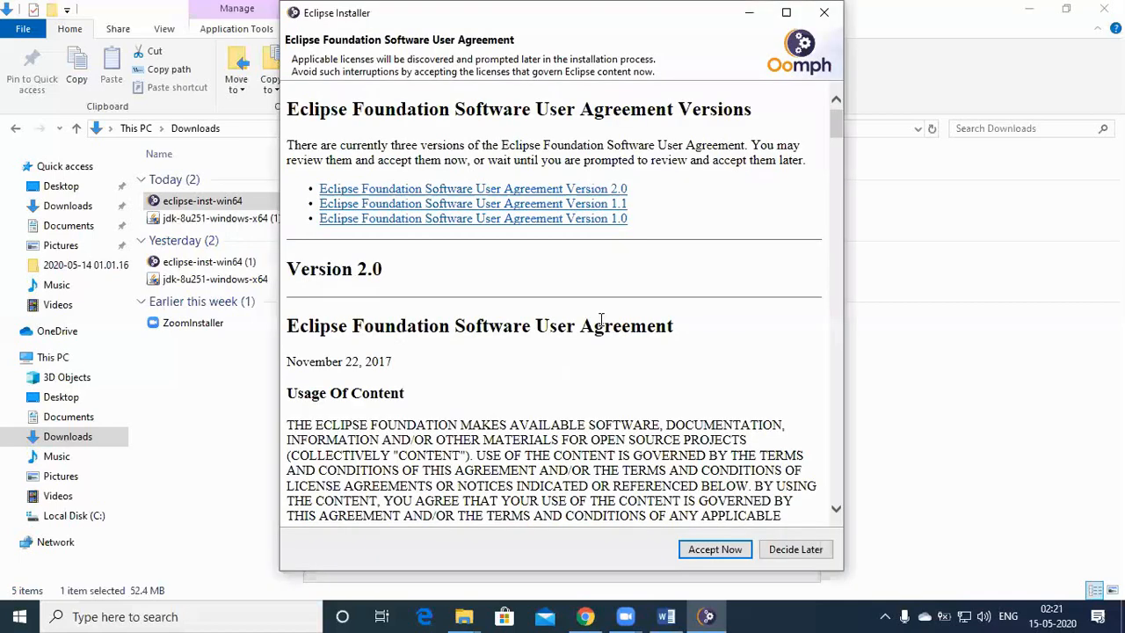
scroll(631, 453, "down", 1)
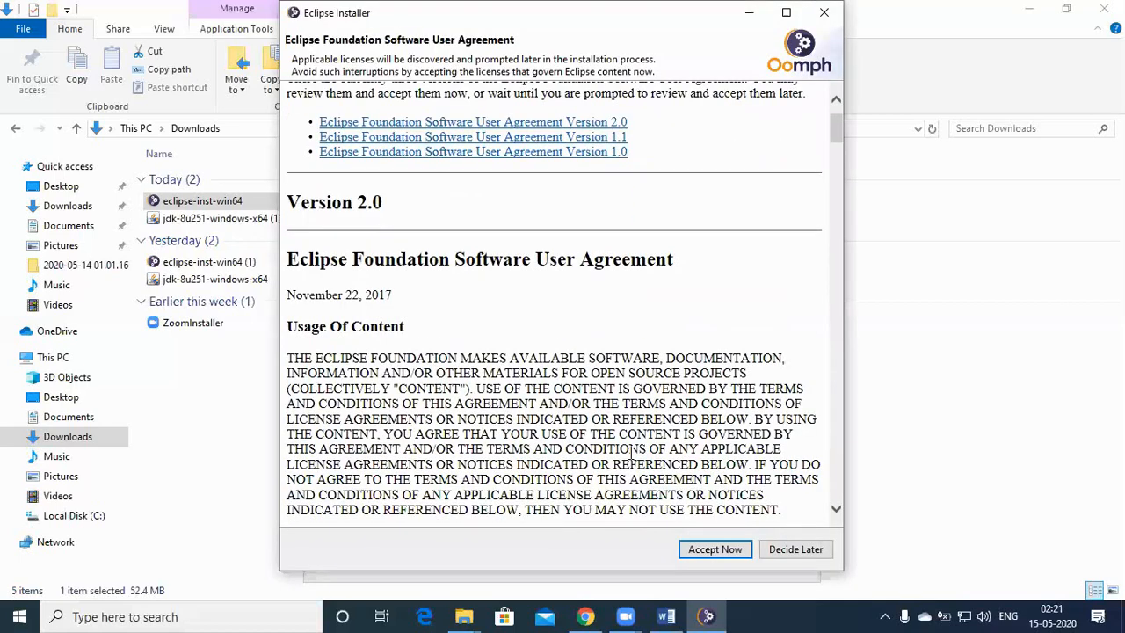
scroll(568, 423, "down", 2)
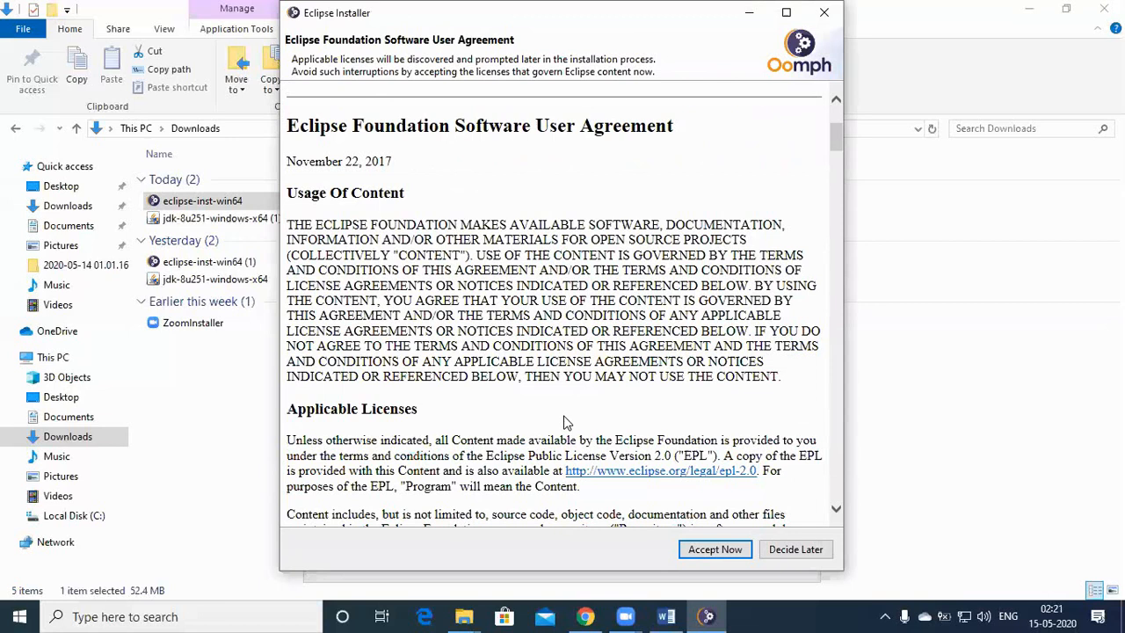
left_click(712, 551)
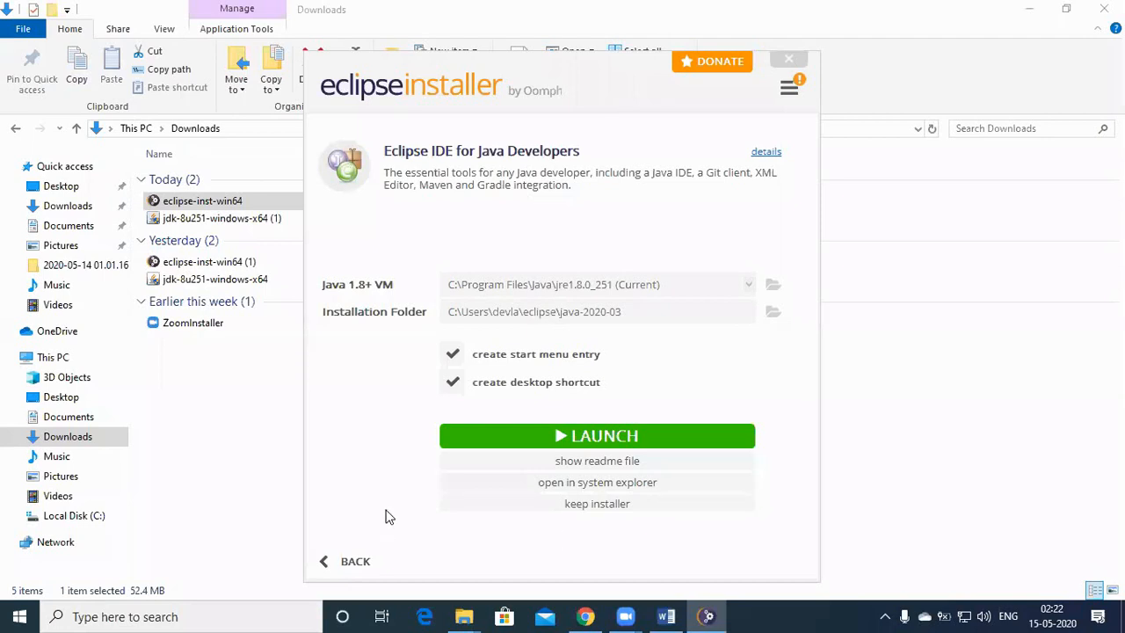
Launch the installed Eclipse IDE, check the workspace item in the Word checklist and return to the workspace selection
left_click(664, 436)
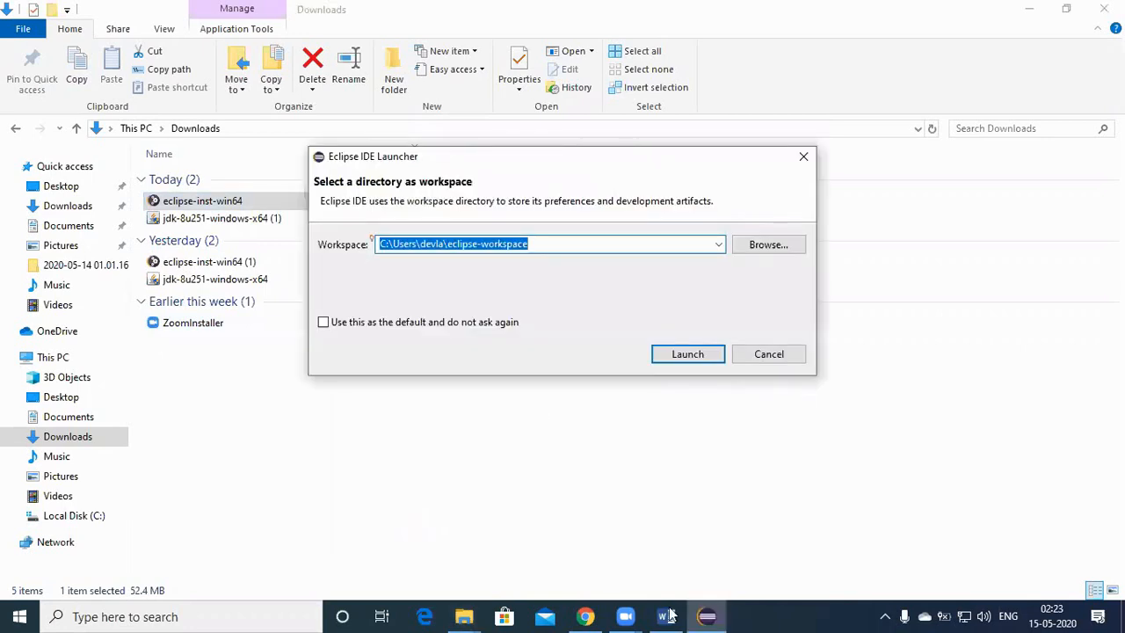
key("alt+Tab")
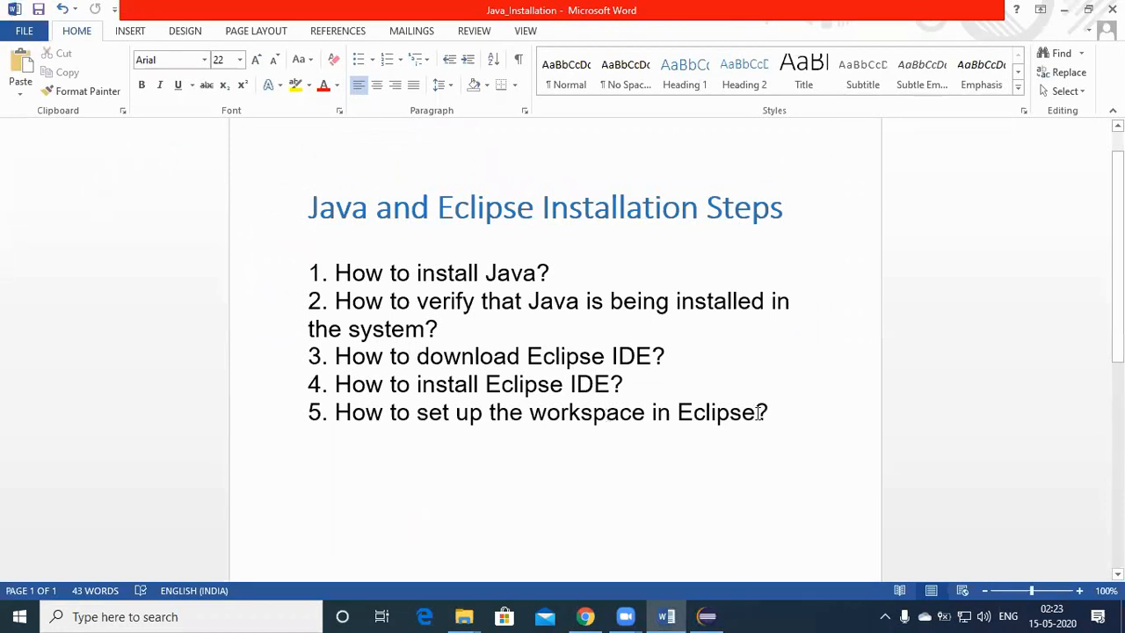
left_click(707, 615)
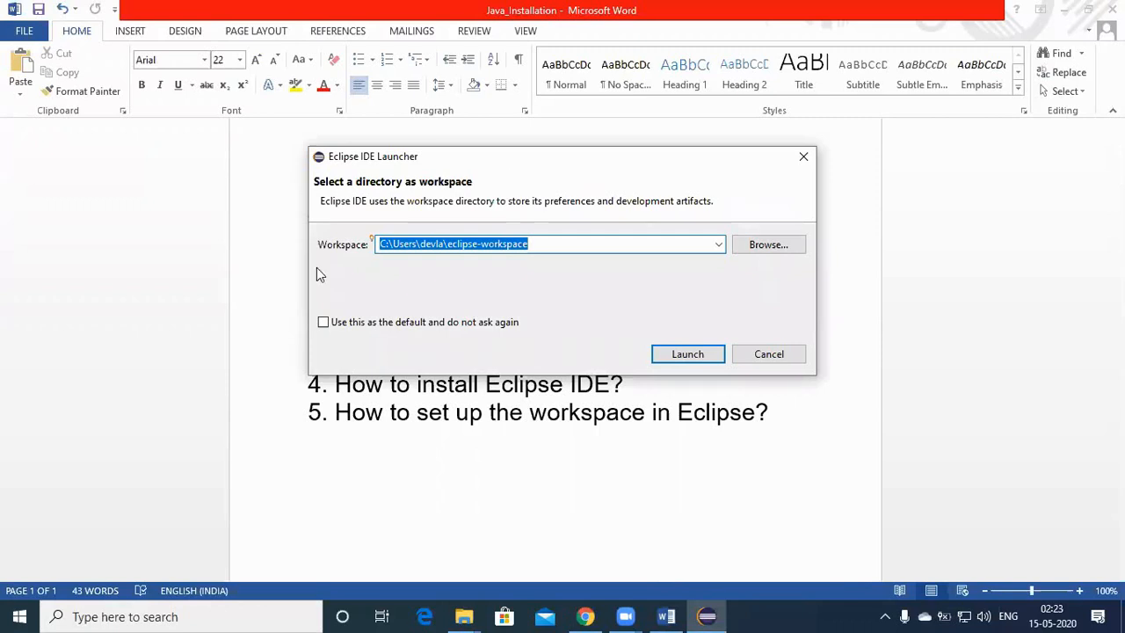
Start Eclipse with the default eclipse-workspace directory, reviewing the Word checklist while it loads, and switch back to the IDE
left_click(552, 247)
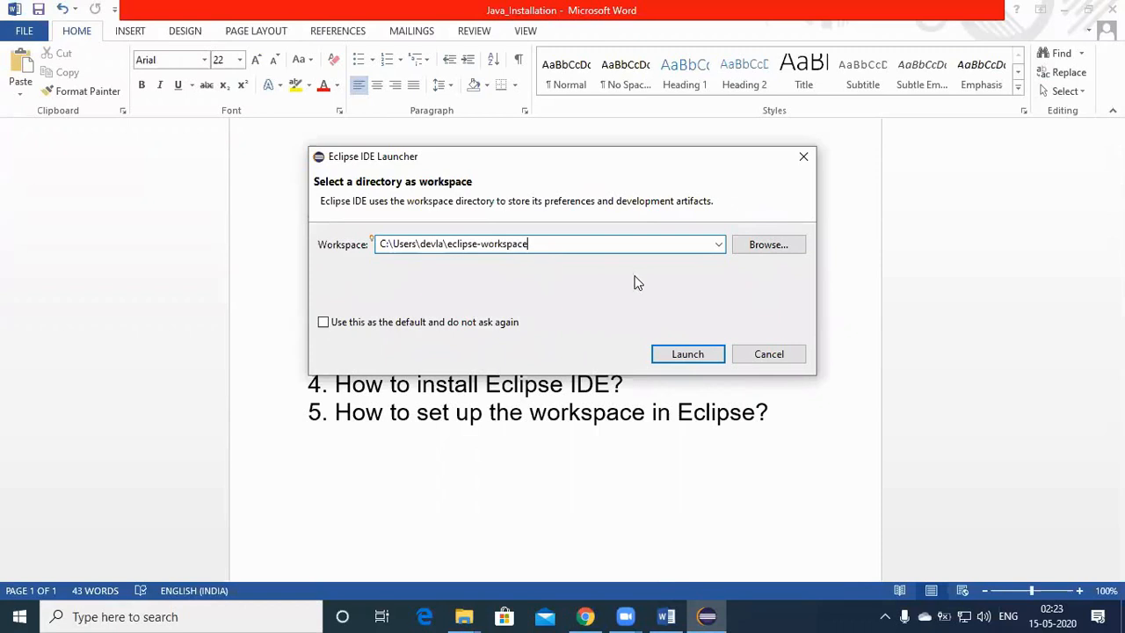
left_click(770, 245)
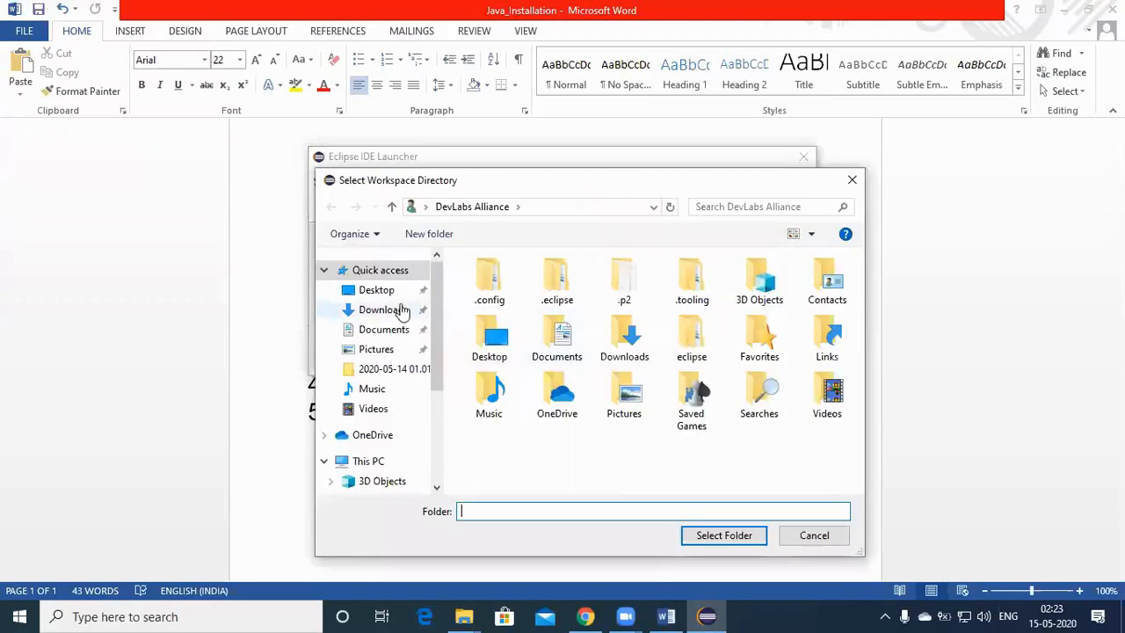
left_click(807, 538)
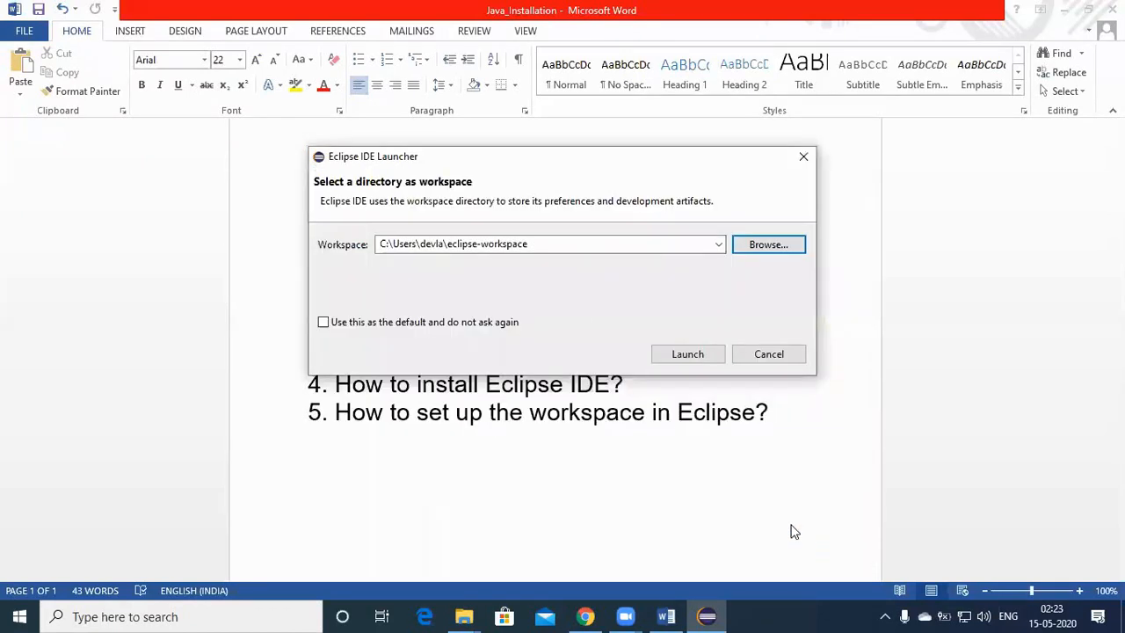
left_click(692, 354)
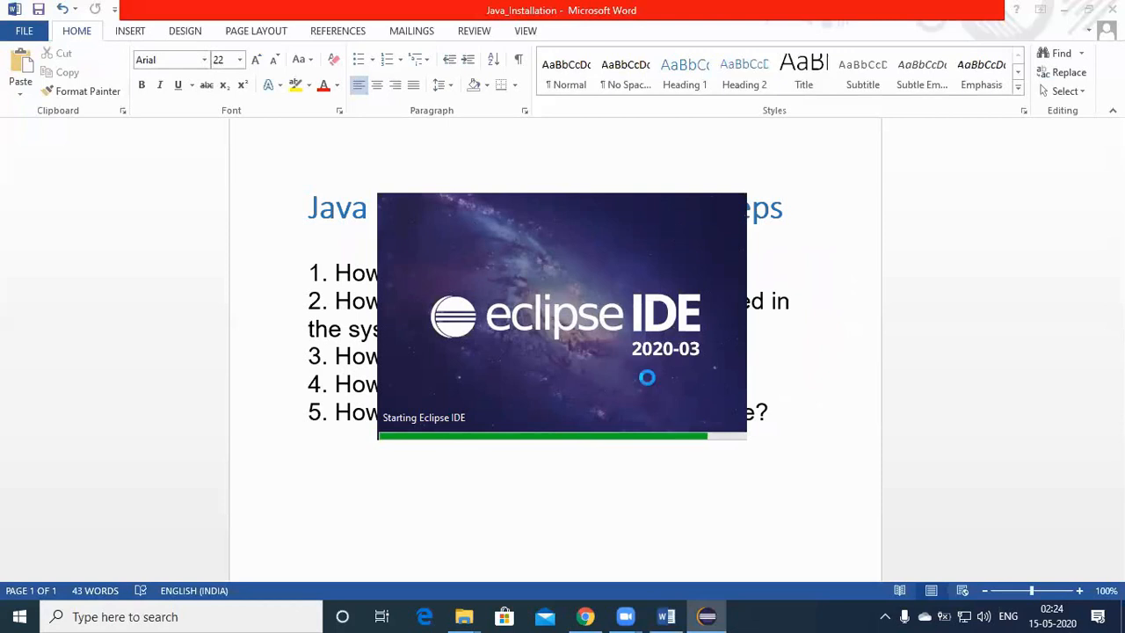
left_click(666, 616)
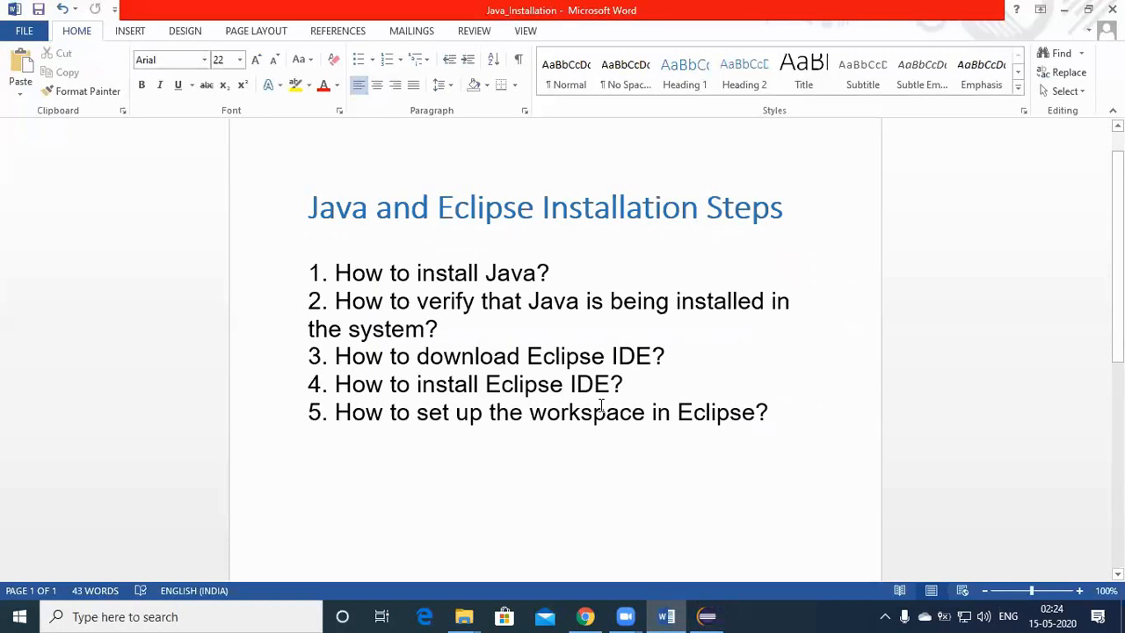
left_click(714, 615)
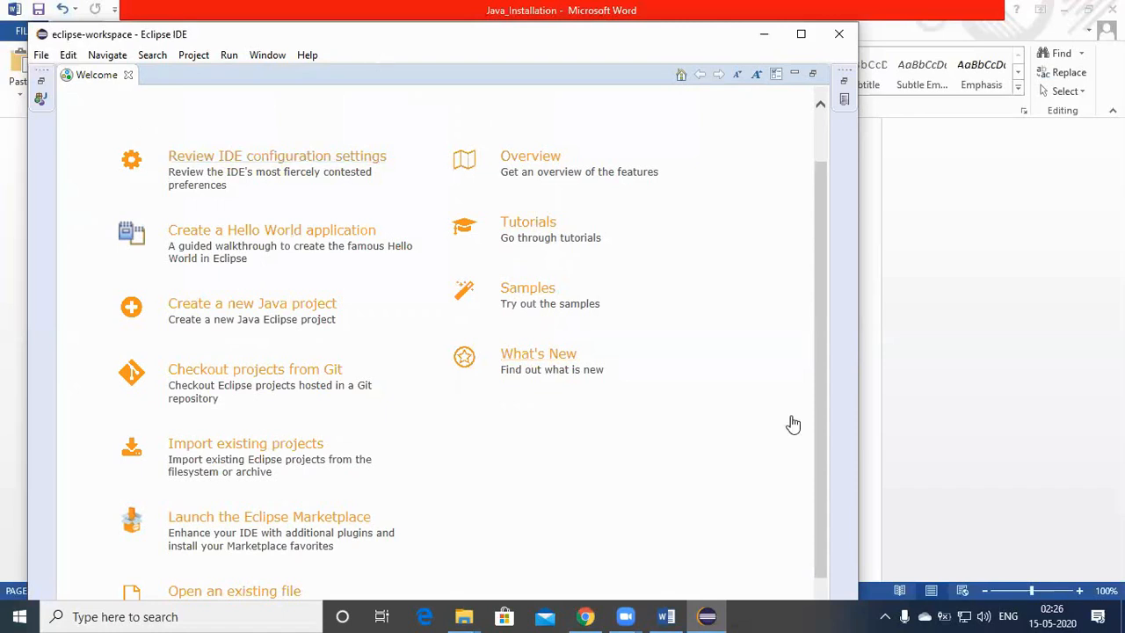
Start creating a new Java project in the eclipse-workspace
left_click(322, 517)
left_click(40, 56)
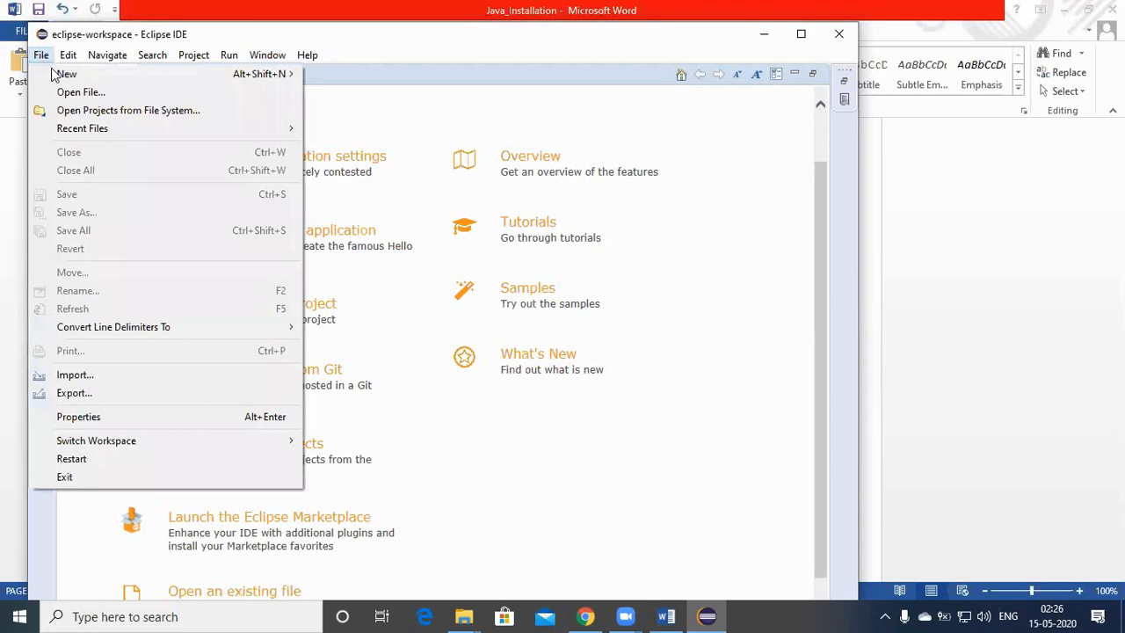
left_click(62, 74)
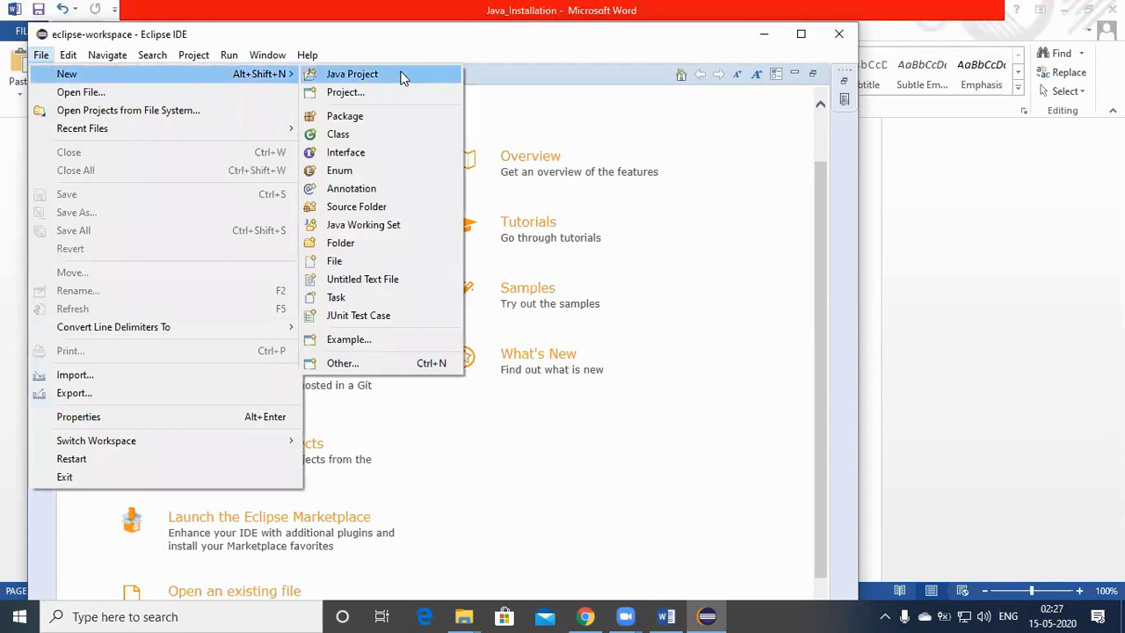
left_click(382, 80)
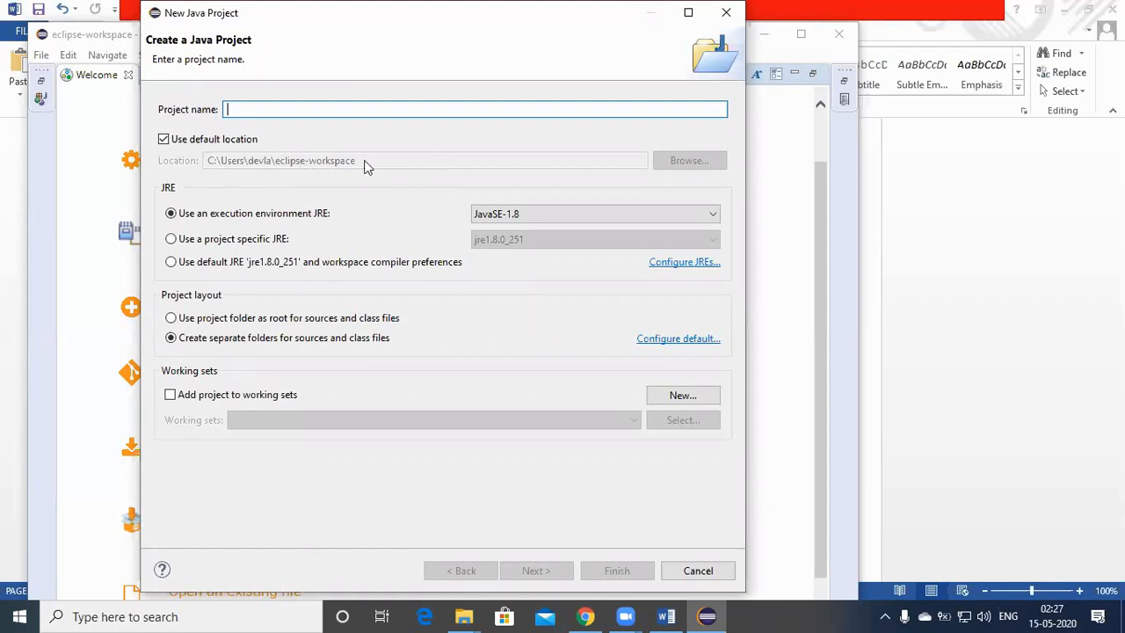
left_click(163, 140)
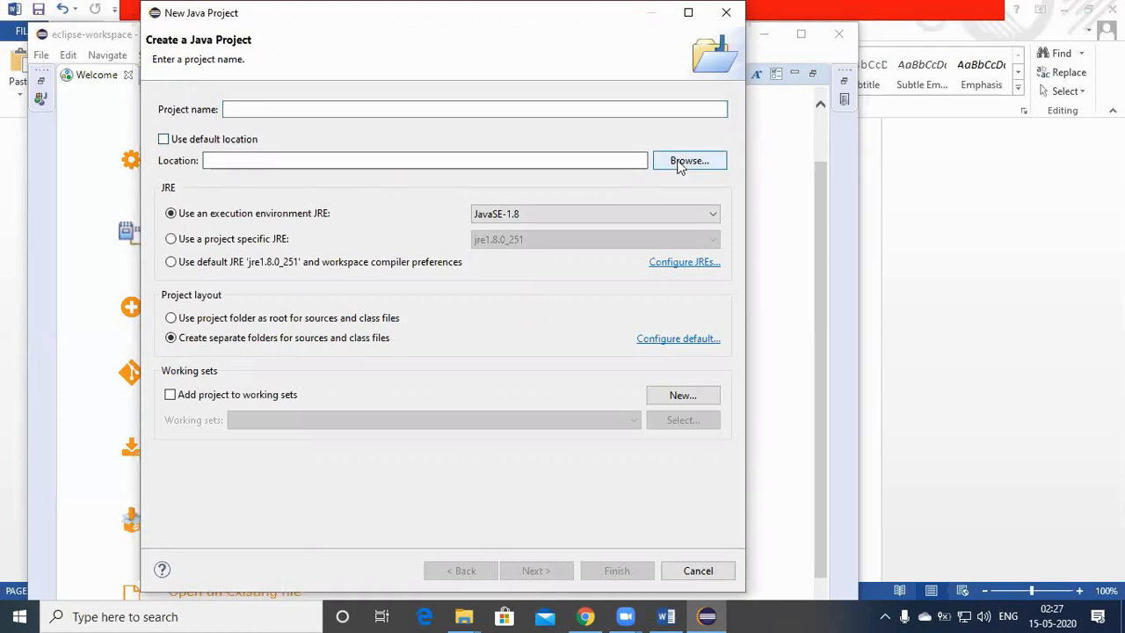
left_click(680, 162)
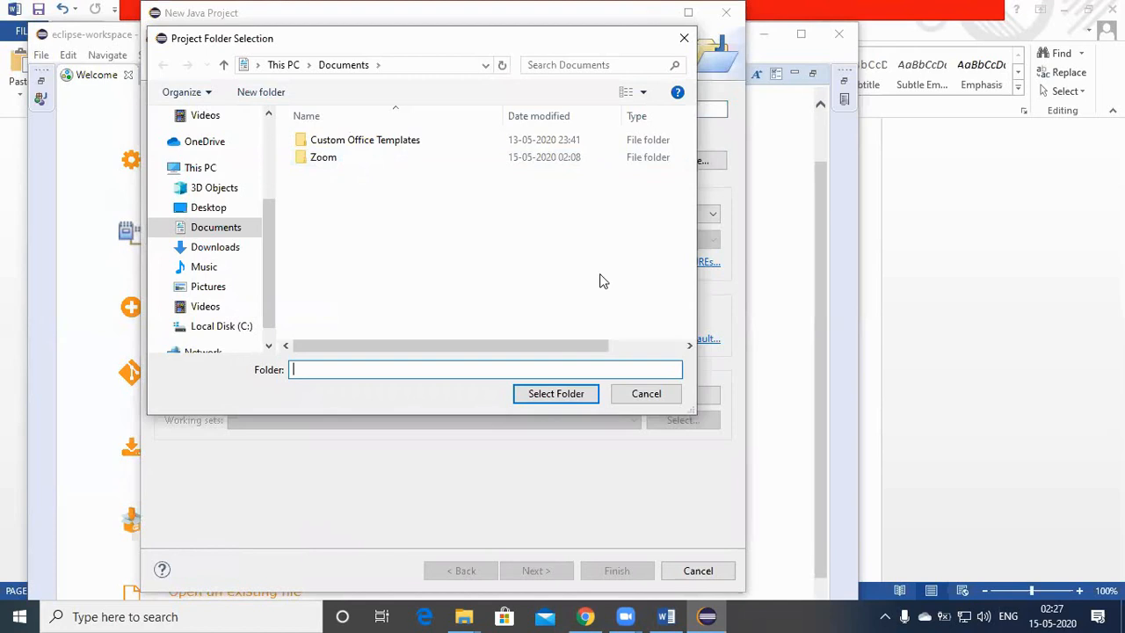
left_click(641, 395)
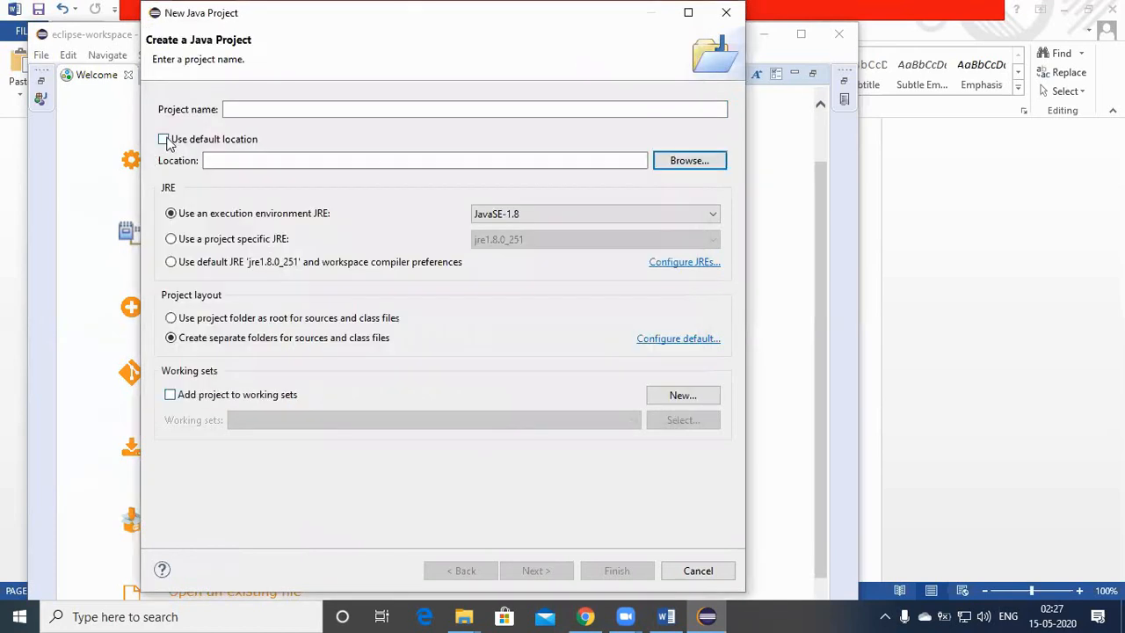
left_click(164, 140)
Name the Java project DevLabsAlliance, create it at the default location with JavaSE-1.8 and expand it in the Package Explorer
left_click(277, 107)
left_click(277, 107)
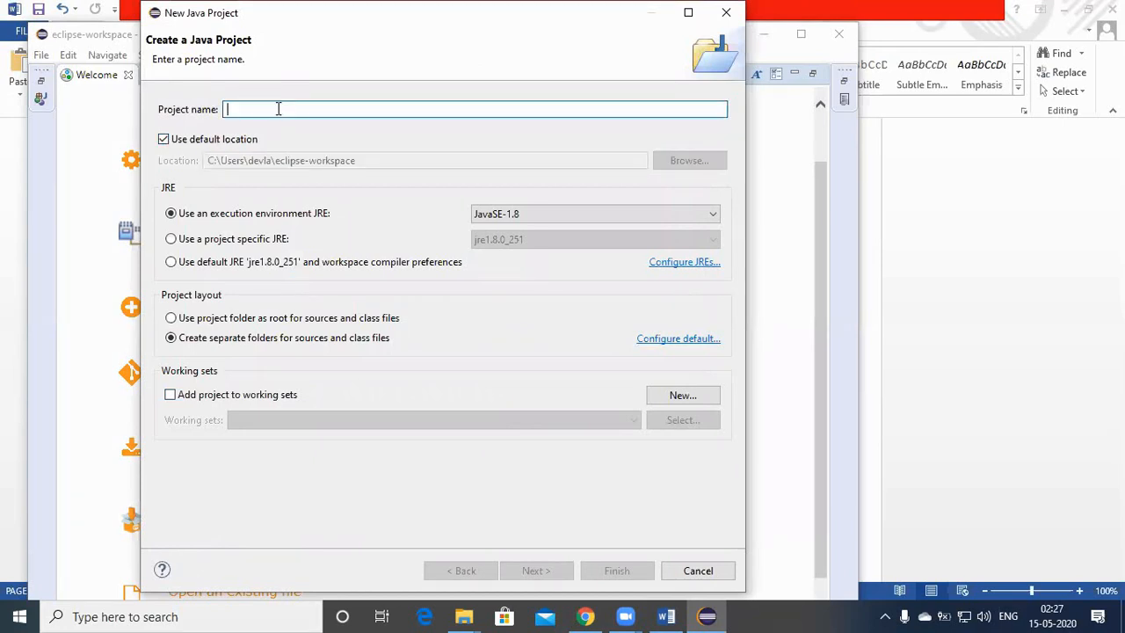
type("DevLabsAlliance")
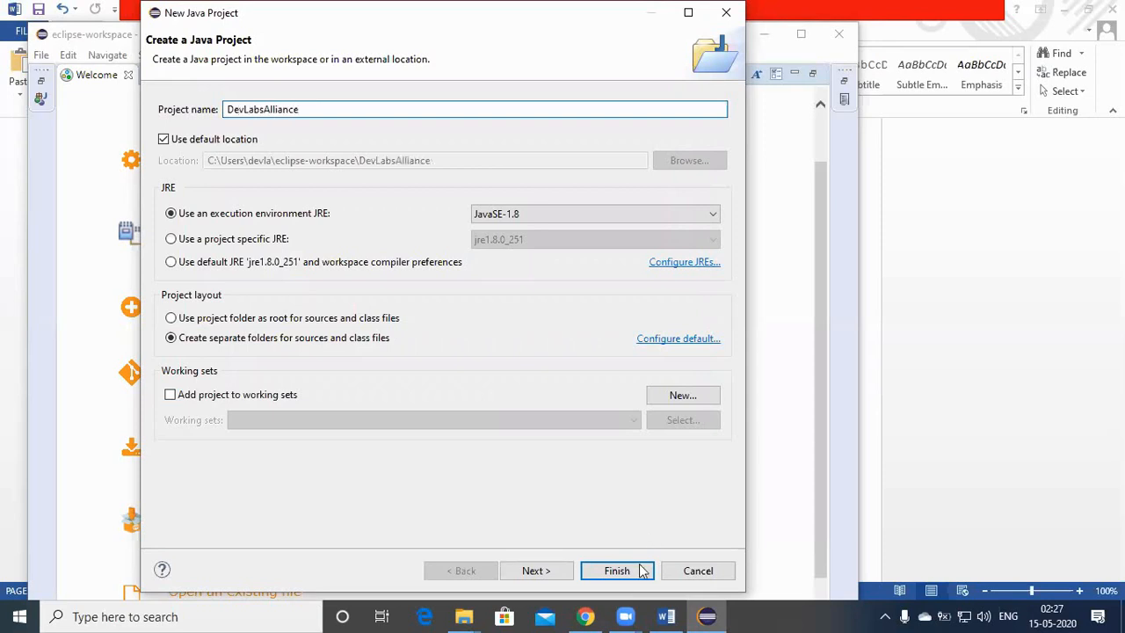
left_click(640, 571)
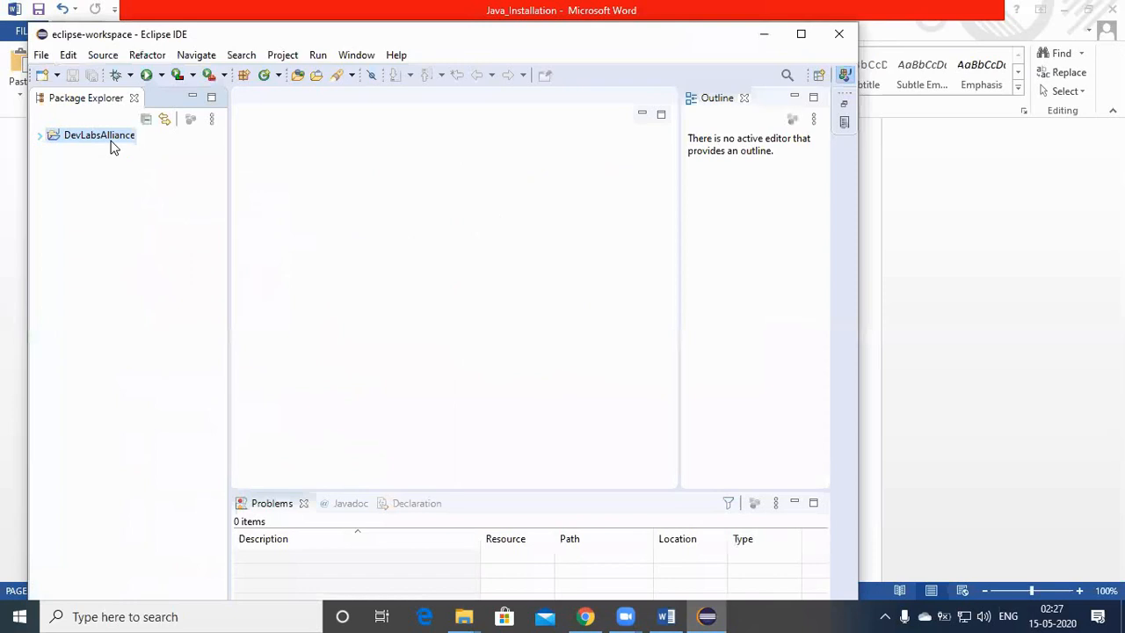
left_click(41, 138)
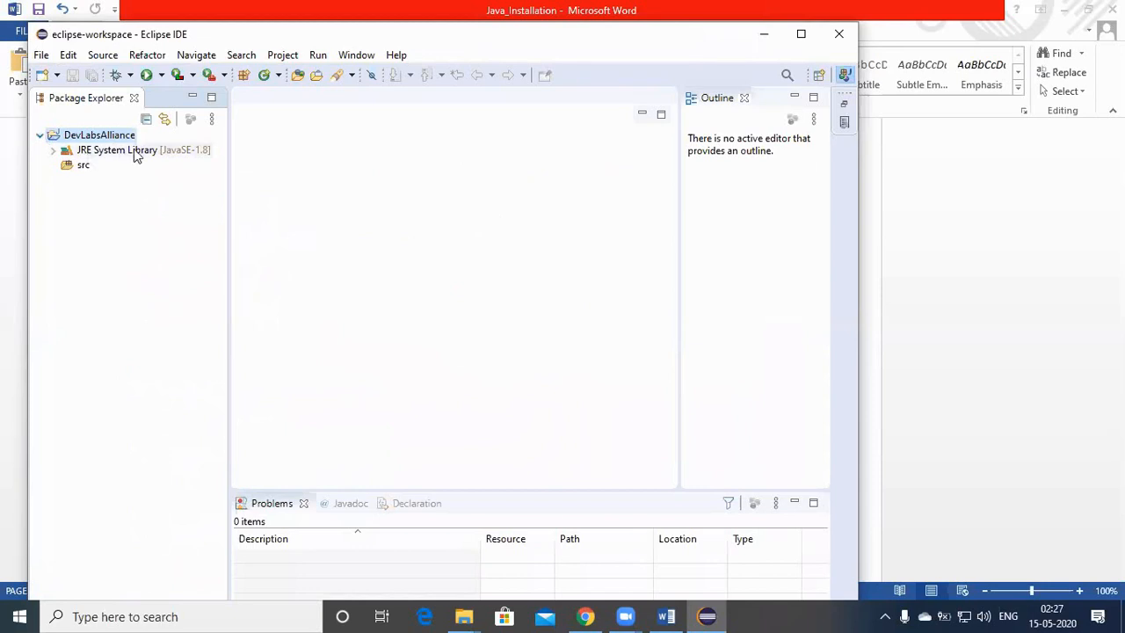